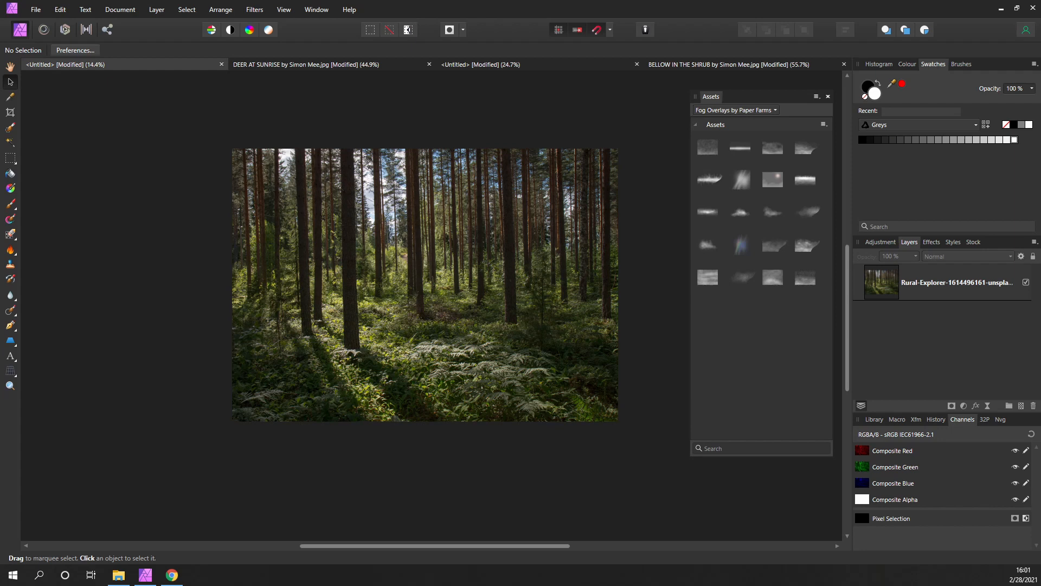
Review the purchased overlay packs, such as 20 Fog Overlays by Paper Farms, in the account window and close it.
left_click(1026, 30)
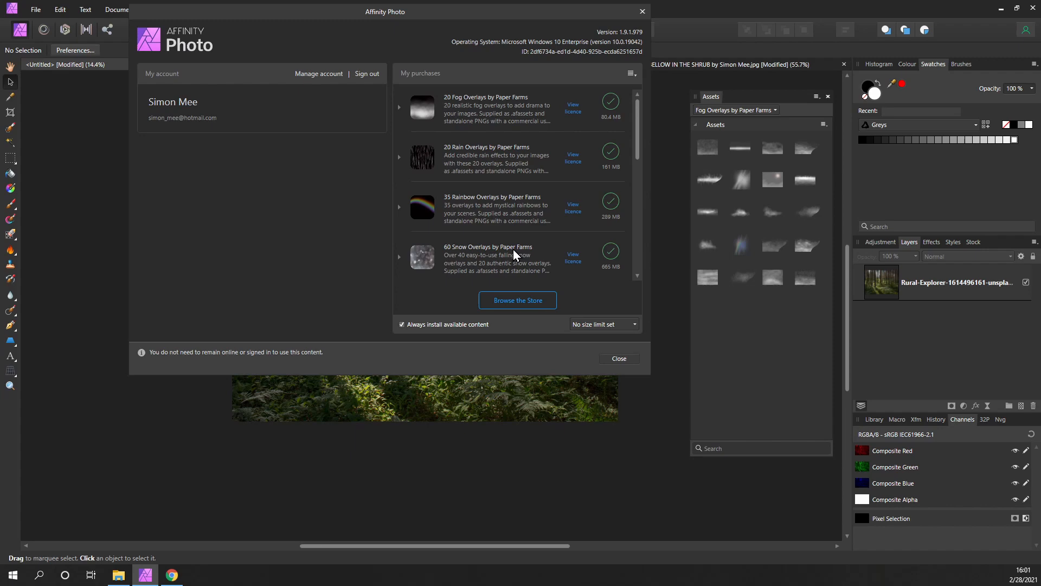
left_click(622, 360)
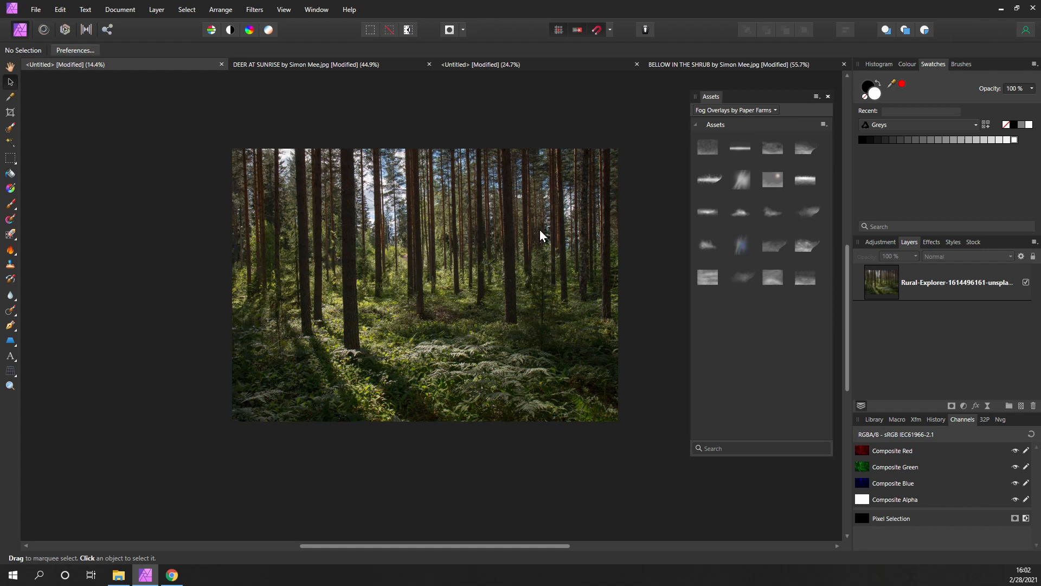
left_click_drag(647, 237, 644, 256)
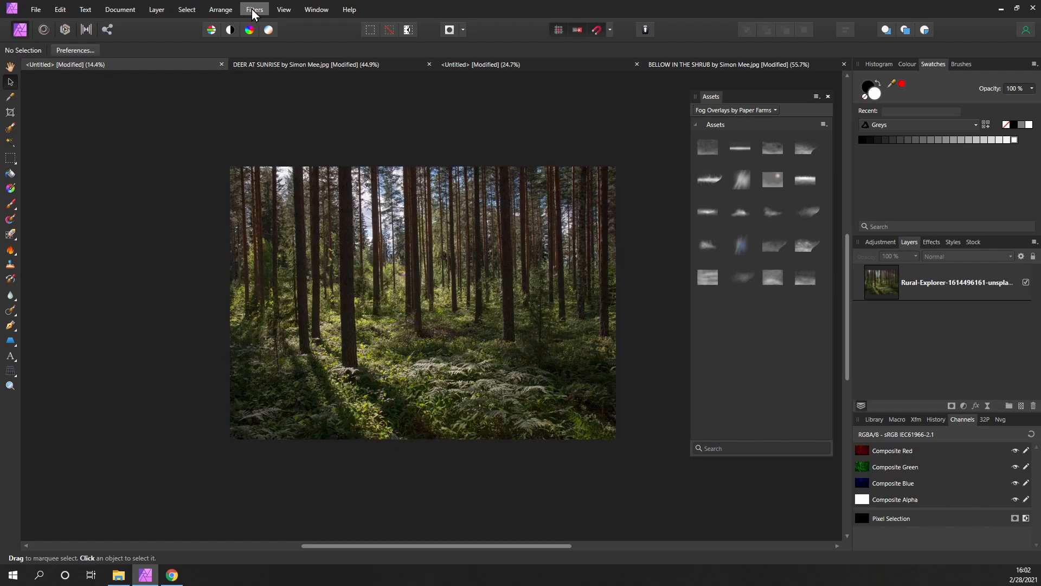
Check that the Assets panel is enabled among the studio panels.
left_click(284, 9)
left_click(279, 6)
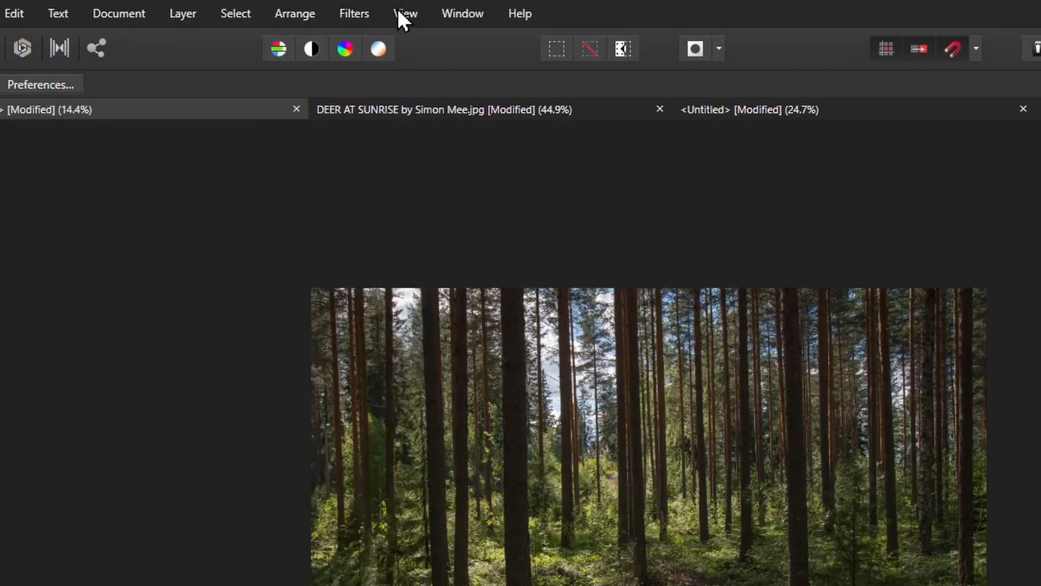
left_click(398, 8)
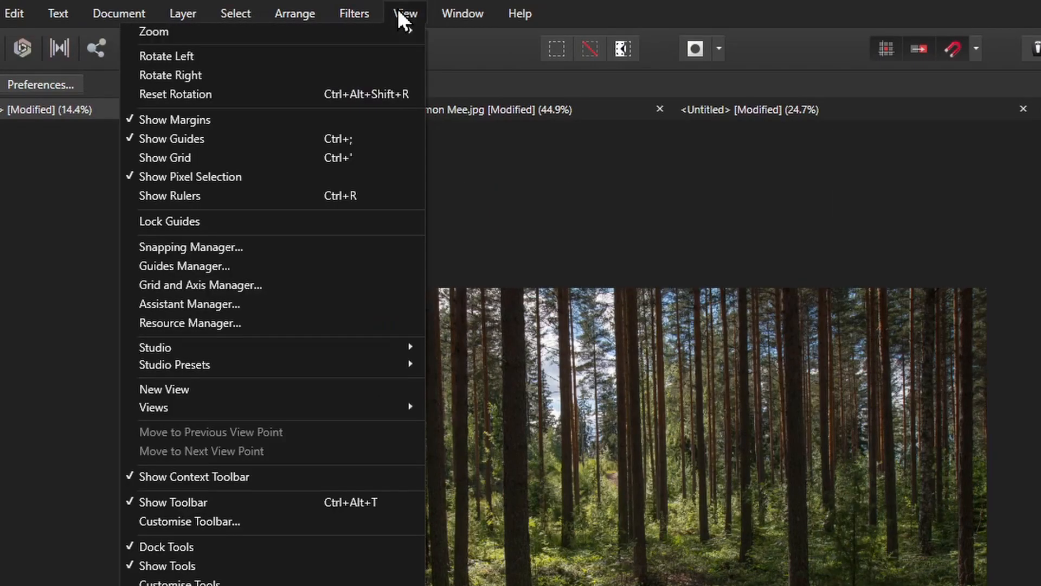
mouse_move(328, 344)
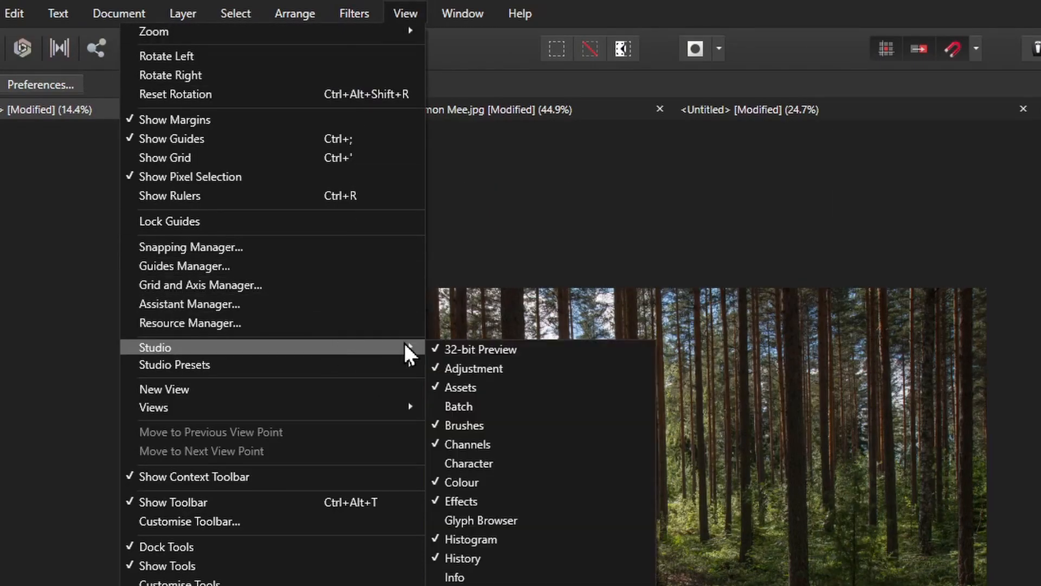
left_click(480, 389)
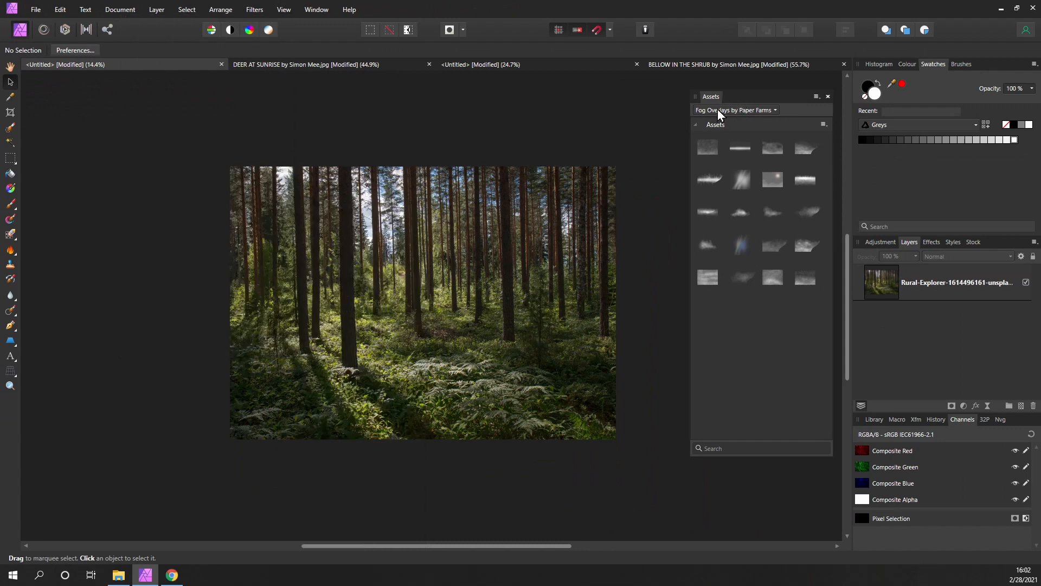
Reposition the floating Assets panel beside the photo and choose the Fog Overlays by Paper Farms category.
left_click_drag(736, 96, 700, 104)
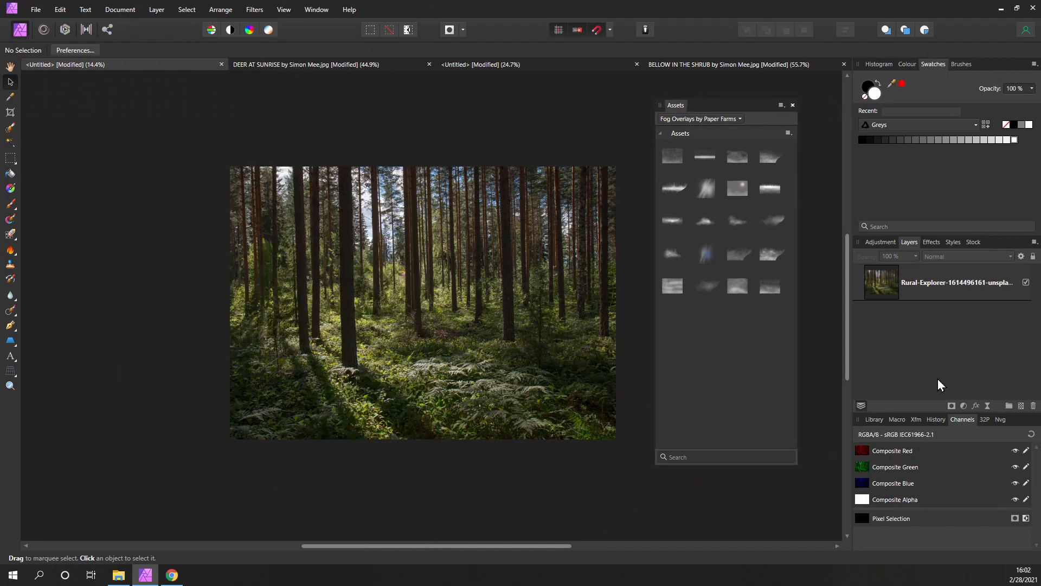
left_click_drag(714, 105, 727, 94)
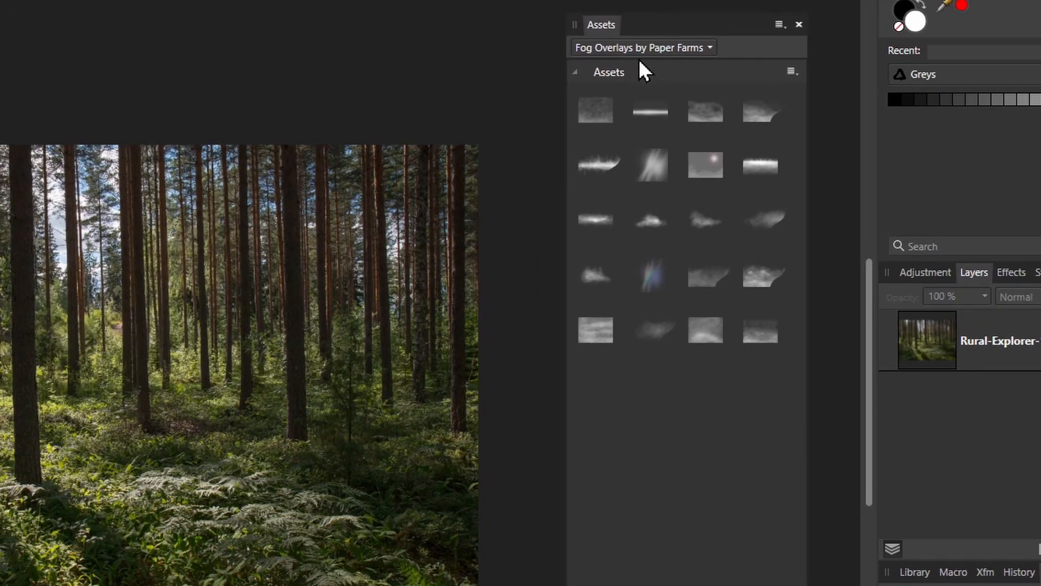
left_click(635, 48)
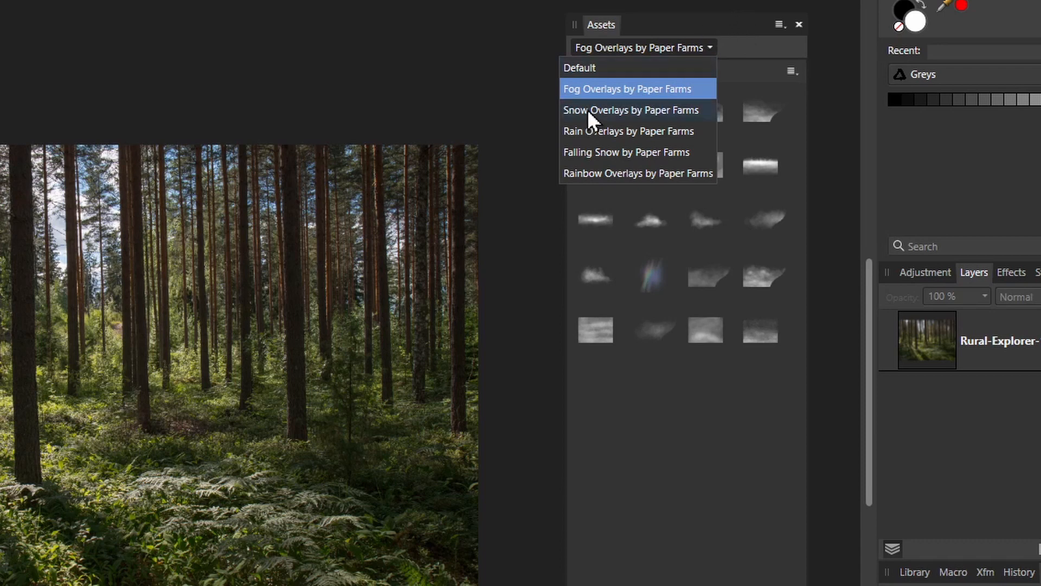
left_click(593, 88)
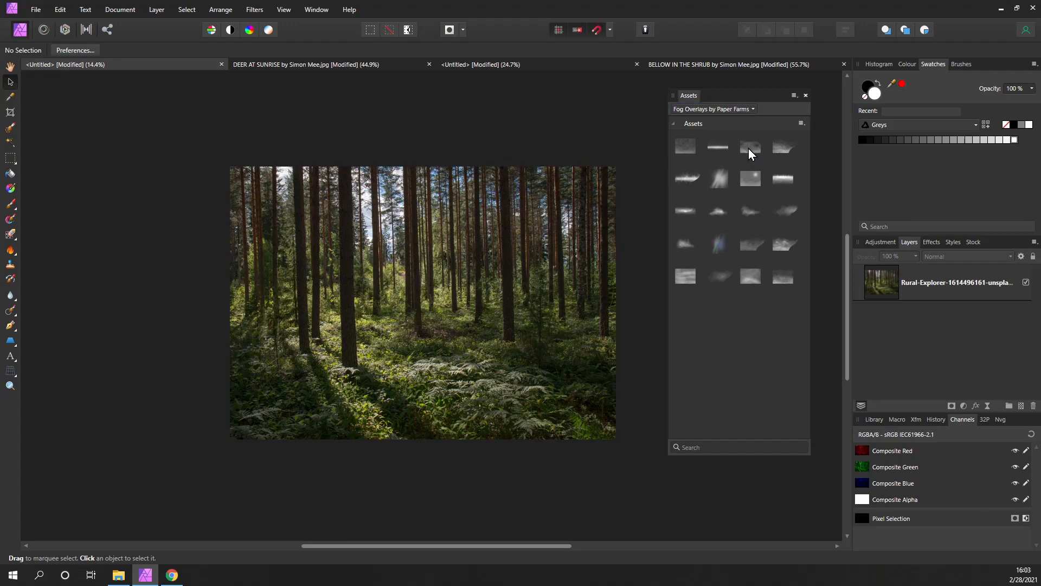
Try the foreground_fog overlay on the forest photo, aligned to its lower-left corner and scaled to the photo's full width.
left_click_drag(748, 148, 427, 280)
scroll(477, 496, "down", 2)
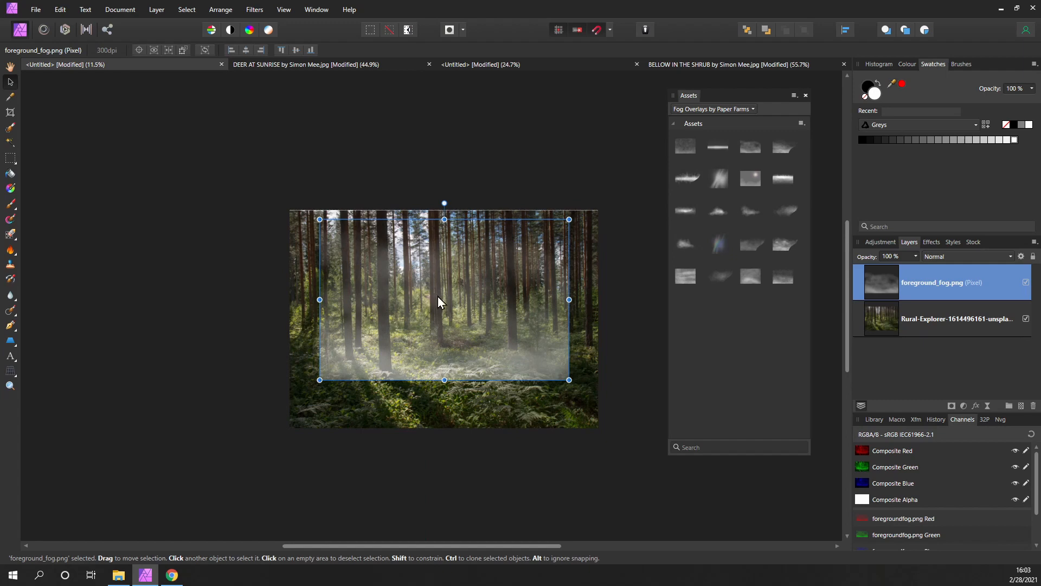
left_click_drag(451, 305, 424, 350)
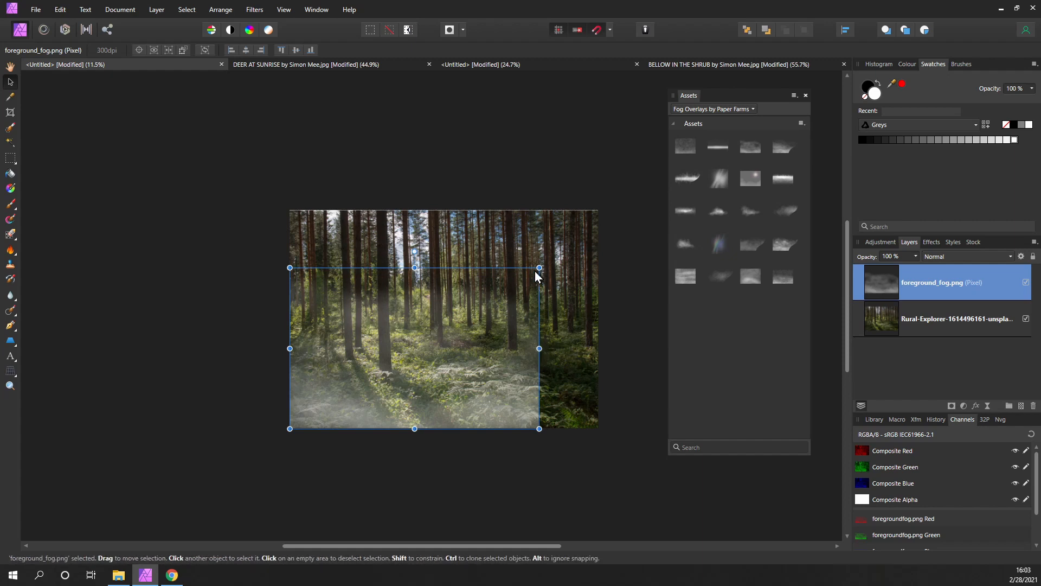
left_click_drag(539, 267, 595, 228)
scroll(416, 288, "down", 2)
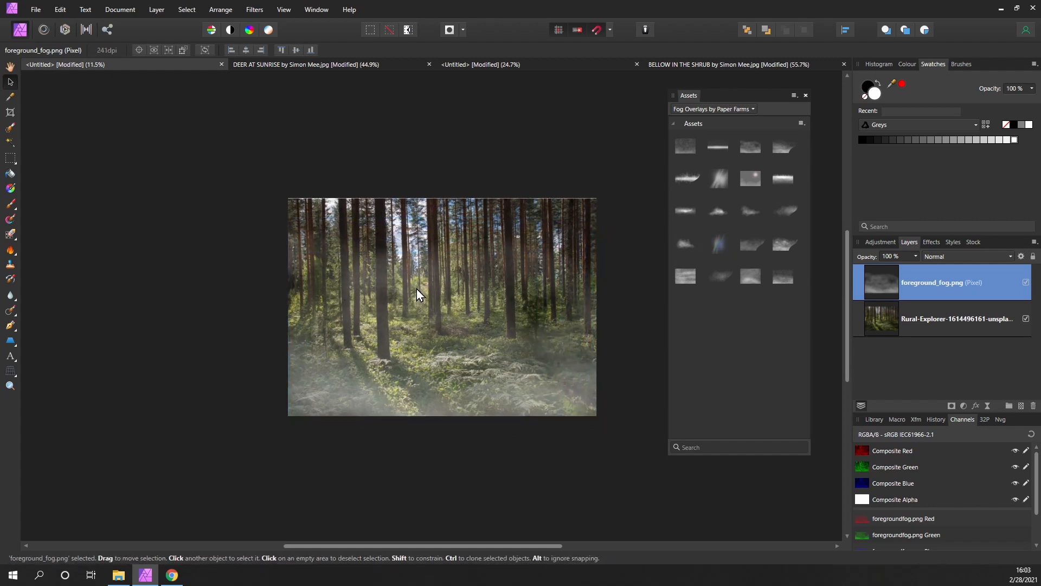
Delete the foreground_fog layer from the forest photo.
left_click(449, 415)
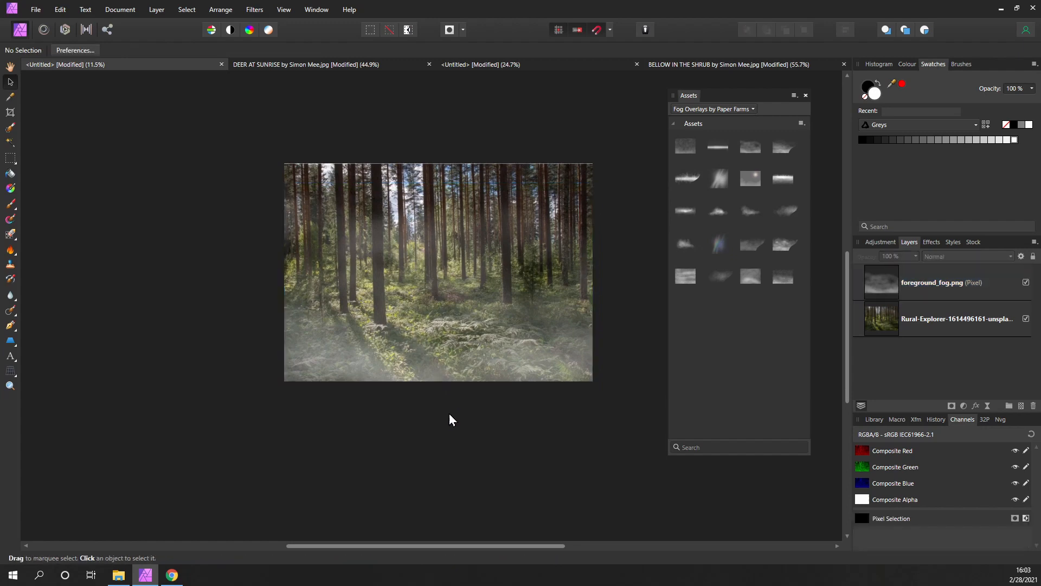
left_click(470, 354)
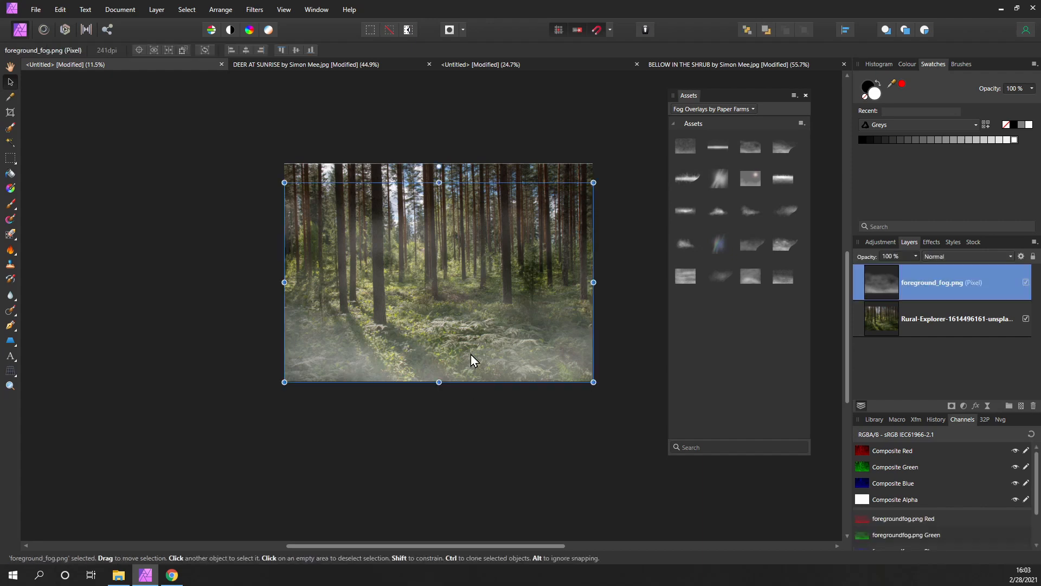
key("Delete")
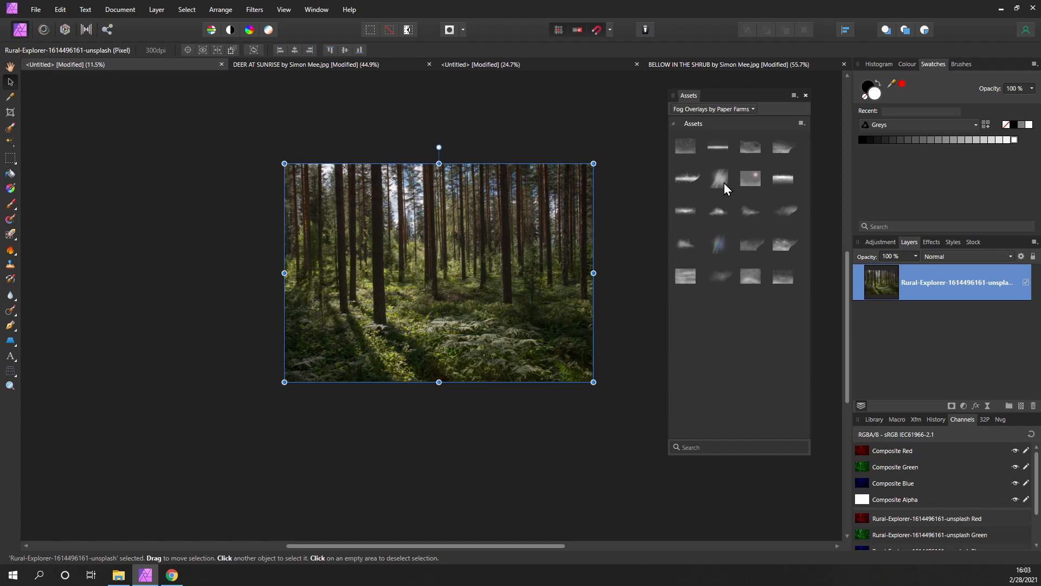
Place the light_leak fog overlay on the forest photo and try it in different positions around the middle.
left_click_drag(724, 184, 425, 268)
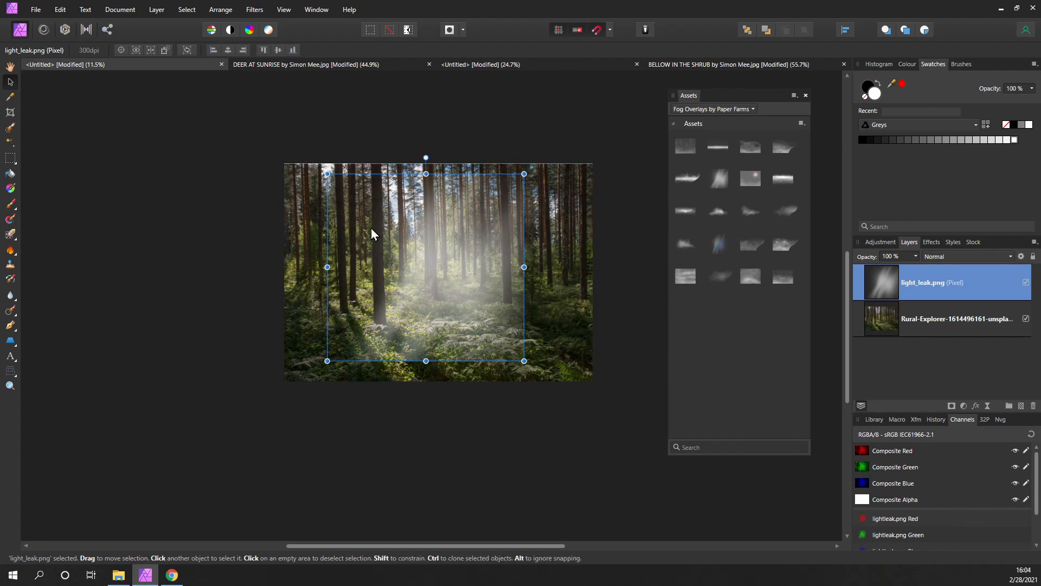
left_click_drag(408, 262, 450, 258)
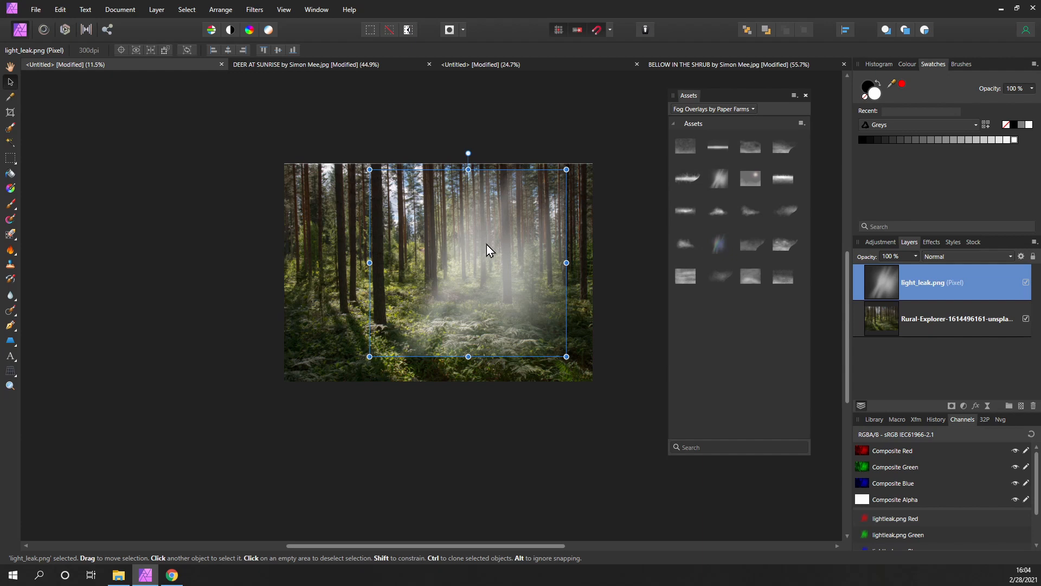
left_click_drag(487, 247, 487, 340)
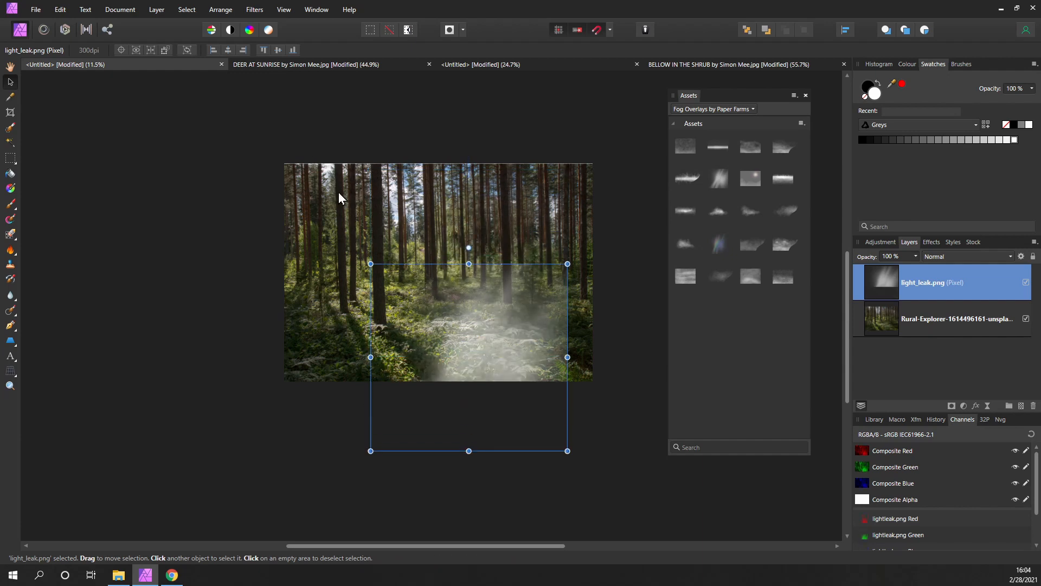
left_click_drag(451, 312, 445, 239)
Flip the light_leak overlay horizontally and align it to the forest photo's upper-left corner.
right_click(478, 254)
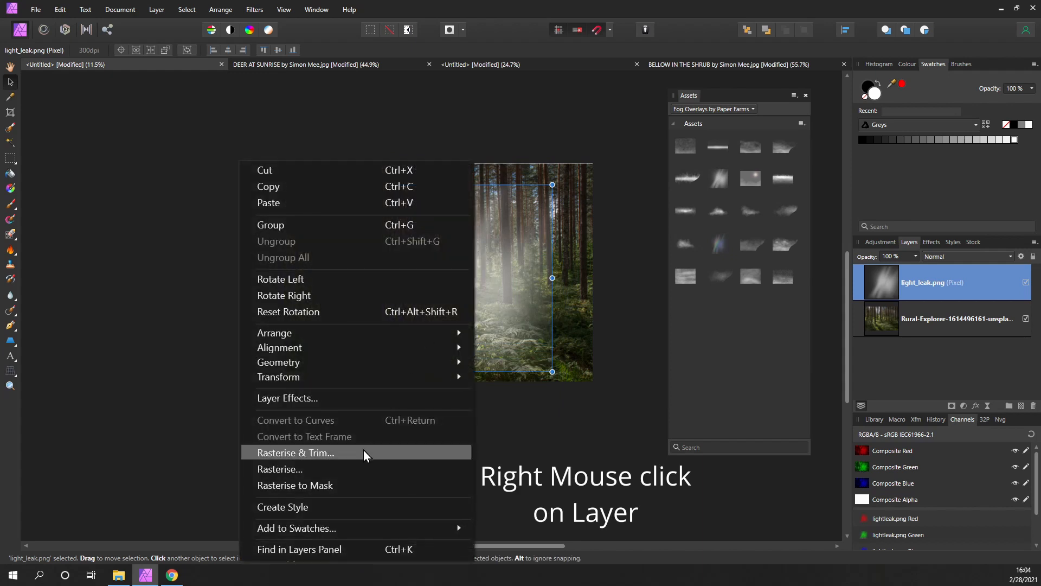
mouse_move(369, 376)
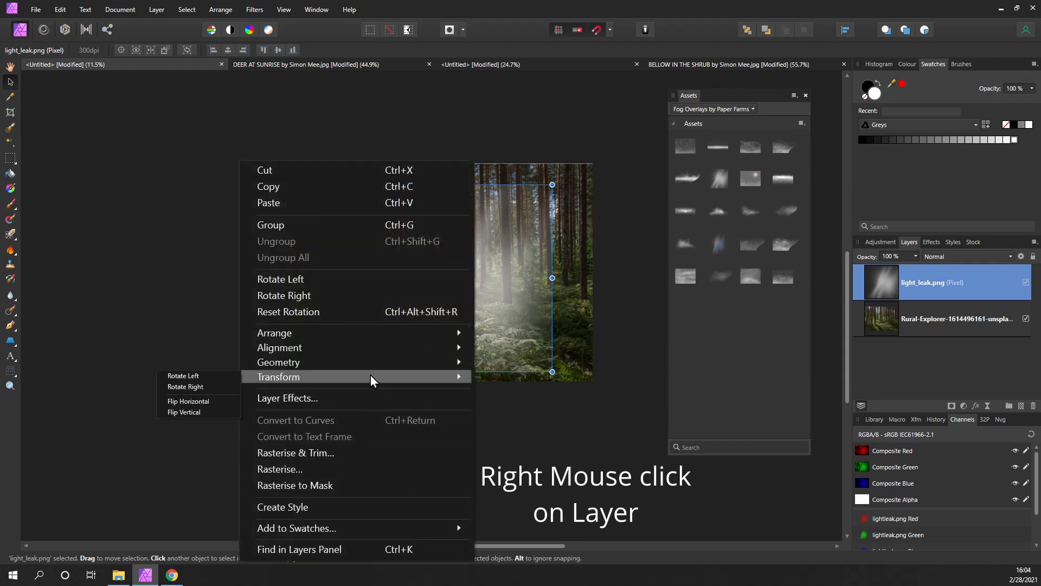
left_click(210, 402)
left_click_drag(463, 291, 393, 268)
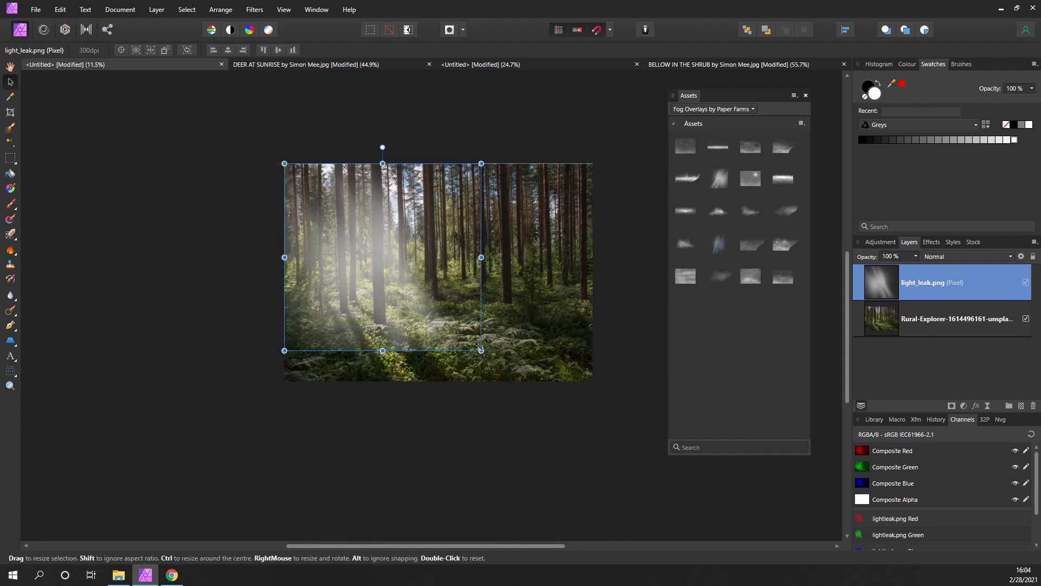
Enlarge the light_leak overlay to cover the whole forest photo and lower the layer's opacity to 36%.
left_click_drag(479, 347, 627, 429)
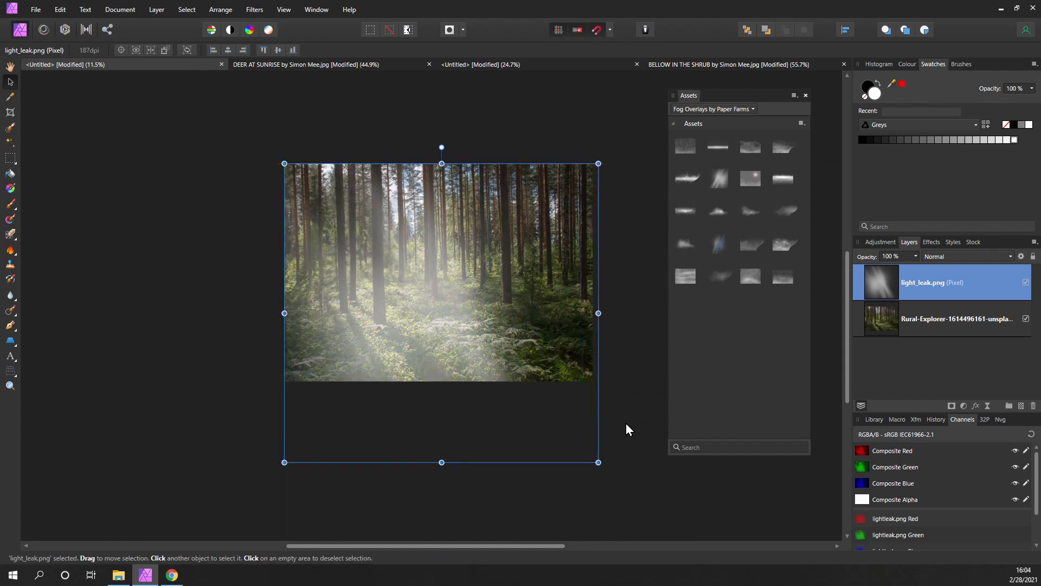
left_click_drag(468, 312, 472, 311)
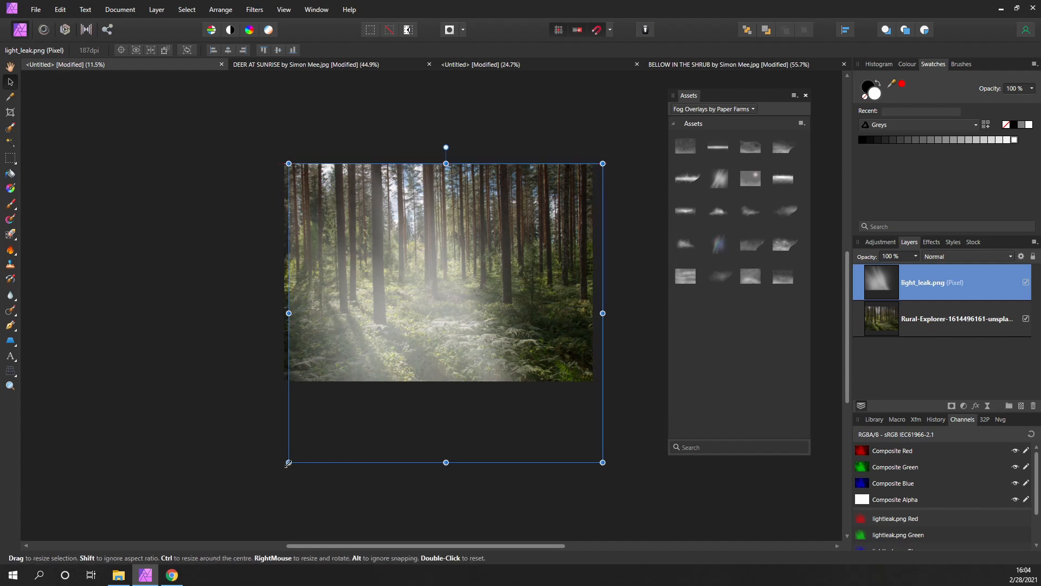
left_click_drag(288, 463, 284, 467)
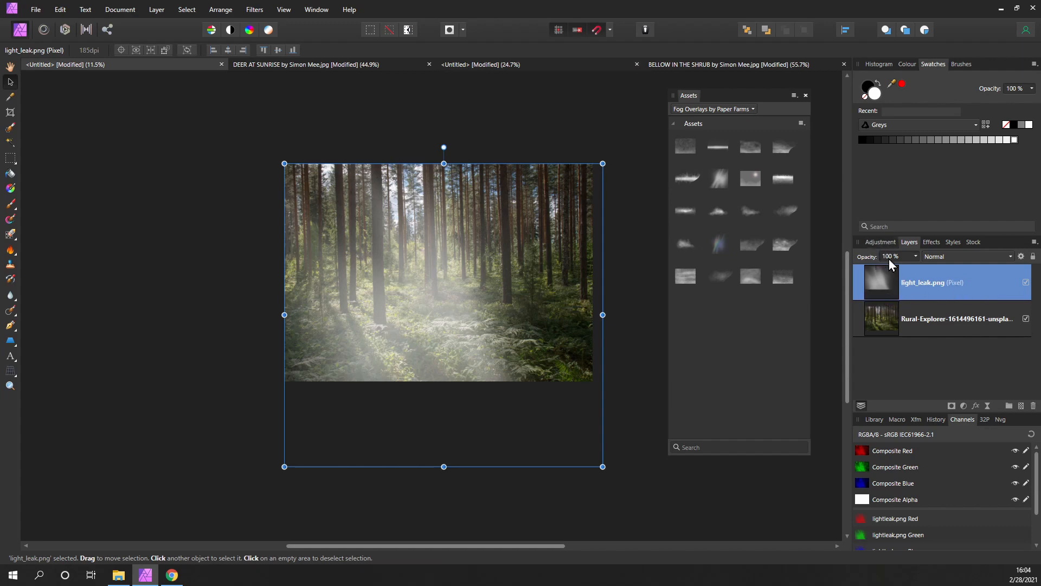
left_click(915, 256)
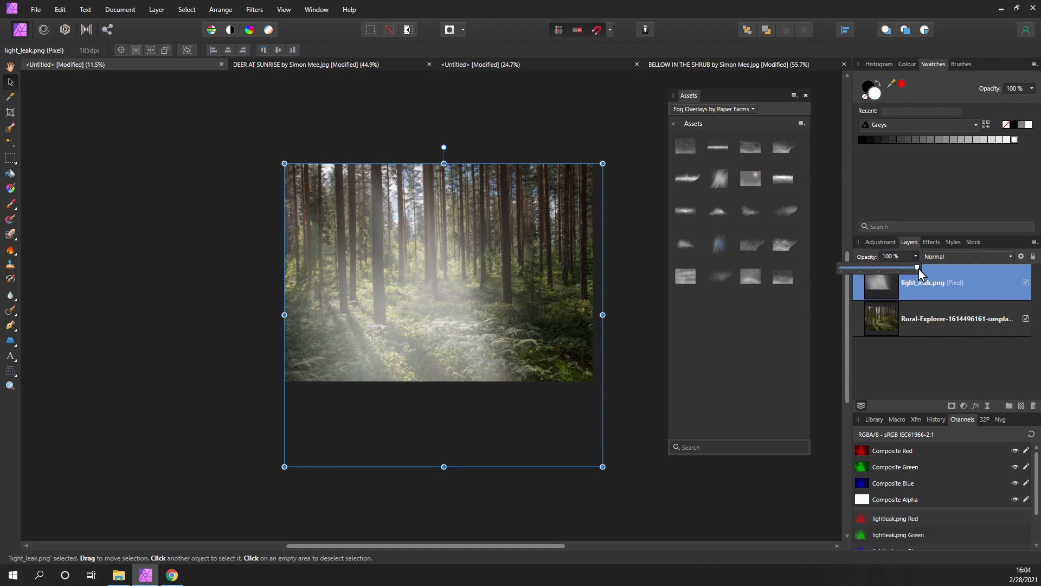
left_click_drag(917, 268, 868, 282)
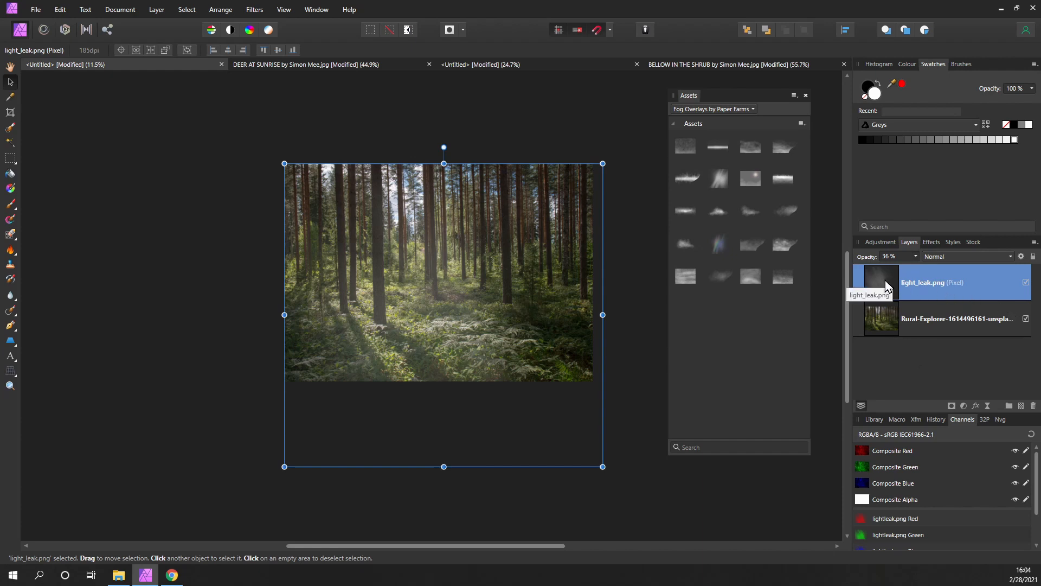
Add a mask to the light_leak layer and paint black at 12% opacity to thin the fog over the lower forest floor.
left_click(951, 406)
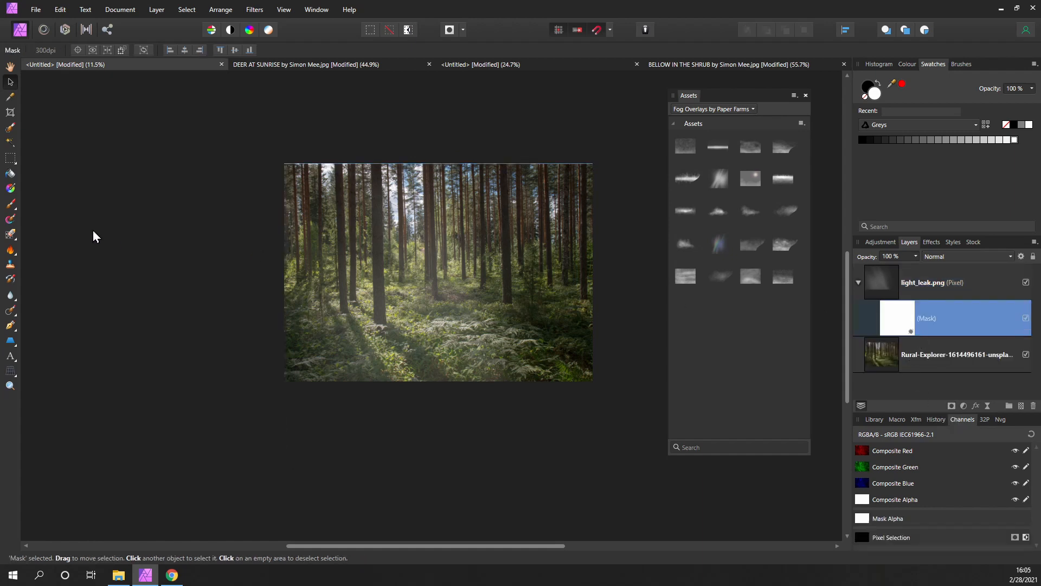
left_click(11, 204)
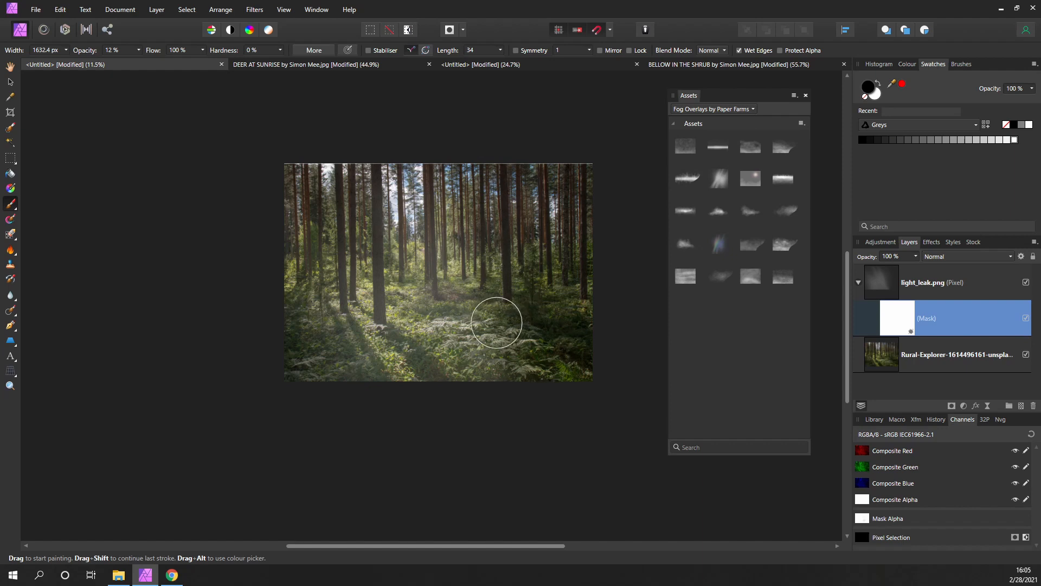
mouse_move(496, 323)
left_mouse_down()
mouse_move(455, 246)
mouse_move(520, 330)
mouse_move(456, 400)
mouse_move(549, 343)
mouse_move(418, 379)
mouse_move(309, 379)
mouse_move(579, 379)
mouse_move(356, 389)
left_mouse_up()
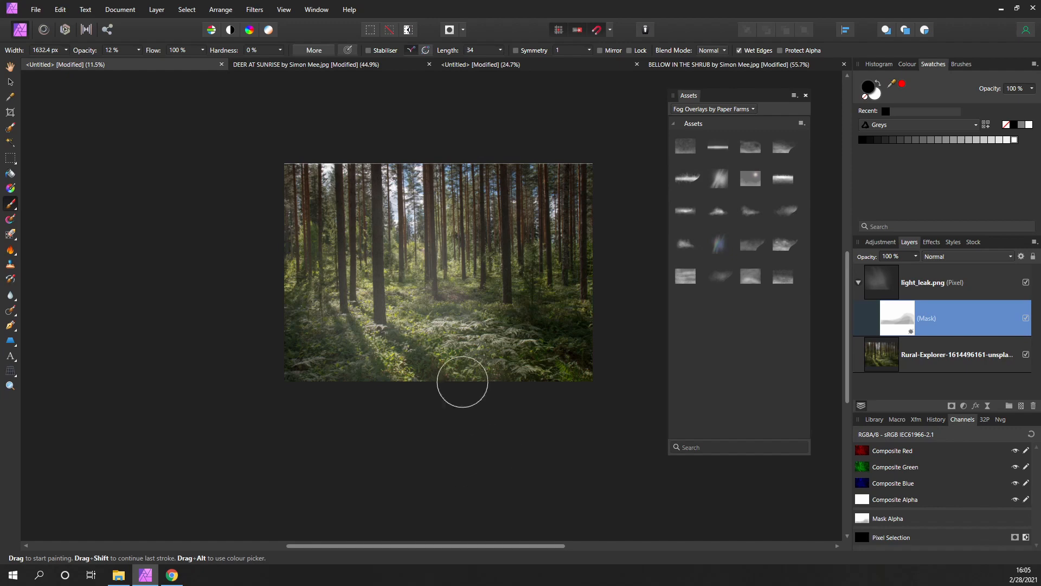
Switch to the DEER AT SUNRISE document and place the misty_morning fog overlay over the deer photo.
left_click(307, 66)
key("h")
left_click_drag(402, 298, 345, 297)
left_click_drag(439, 298, 447, 295)
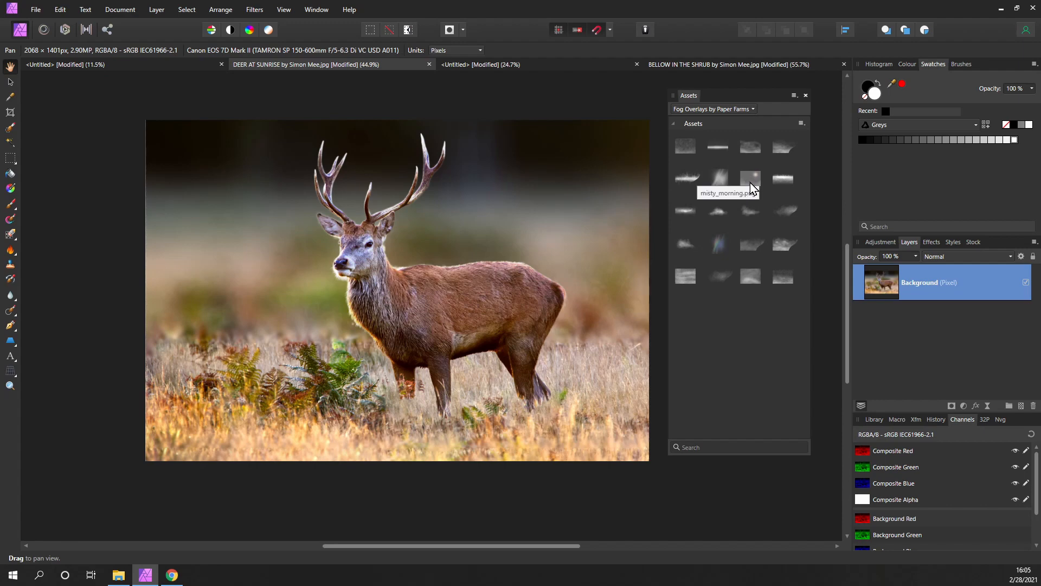
left_click_drag(750, 178, 401, 278)
scroll(368, 288, "down", 5)
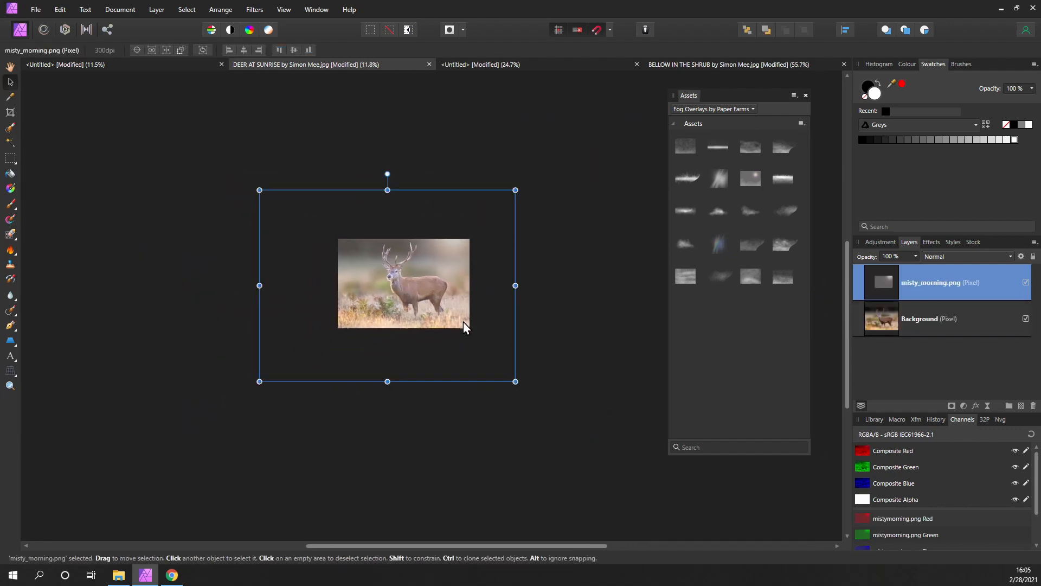
Enlarge the misty_morning overlay slightly and shift it down and to the left over the deer photo.
mouse_move(515, 382)
left_mouse_down()
mouse_move(472, 360)
mouse_move(513, 391)
left_mouse_up()
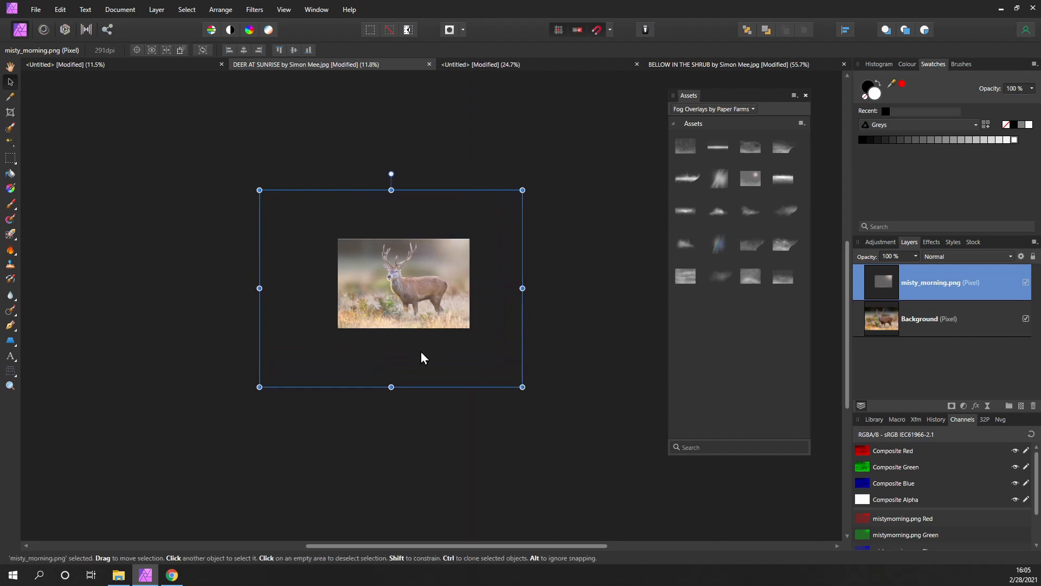
mouse_move(385, 374)
left_mouse_down()
mouse_move(365, 383)
mouse_move(391, 385)
left_mouse_up()
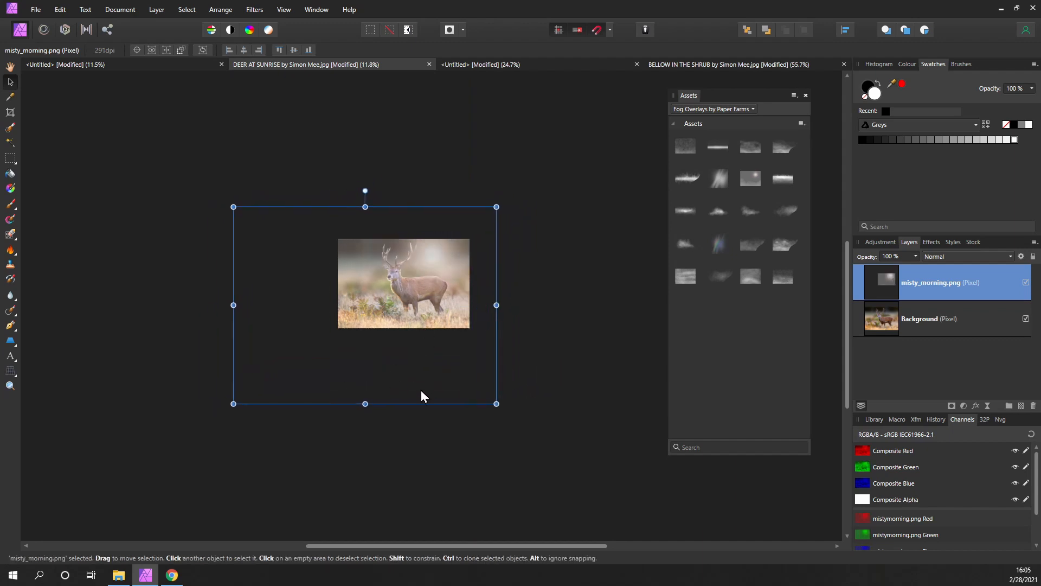
Shrink the misty_morning overlay from its corners until it roughly matches the deer photo's frame.
left_click_drag(233, 406, 338, 325)
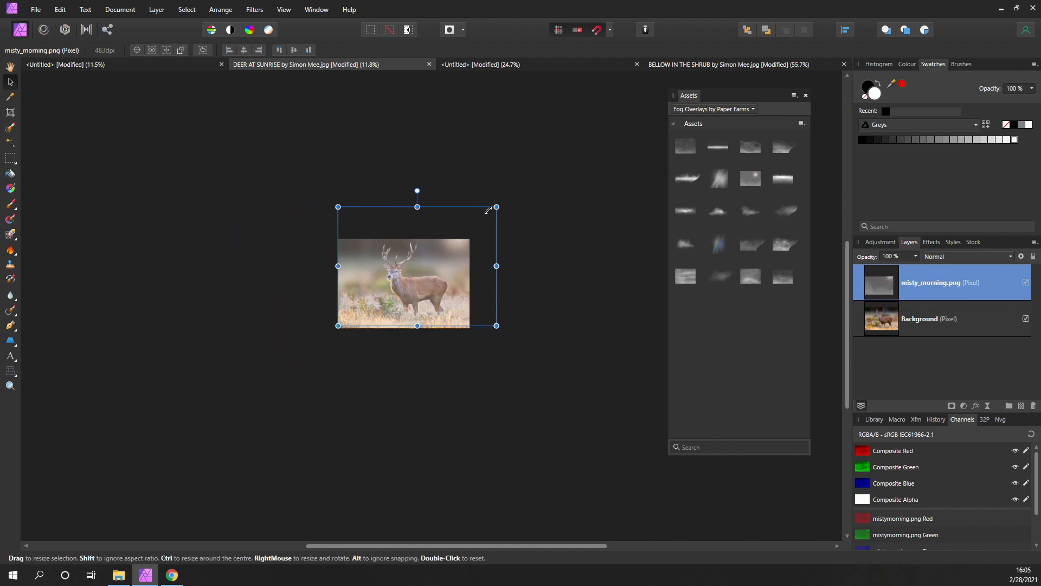
left_click_drag(489, 210, 475, 223)
scroll(421, 279, "up", 2)
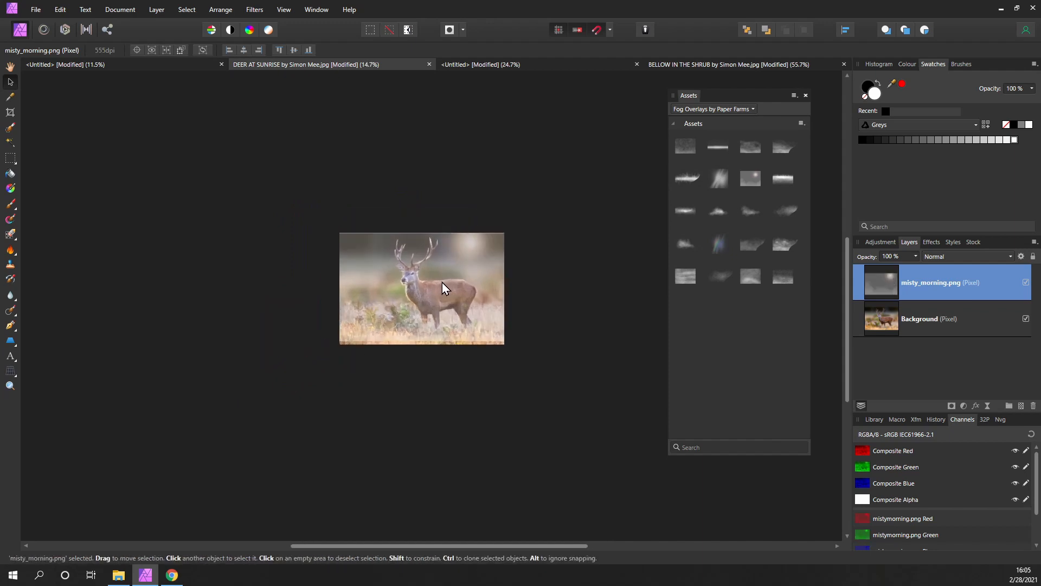
scroll(442, 282, "up", 4)
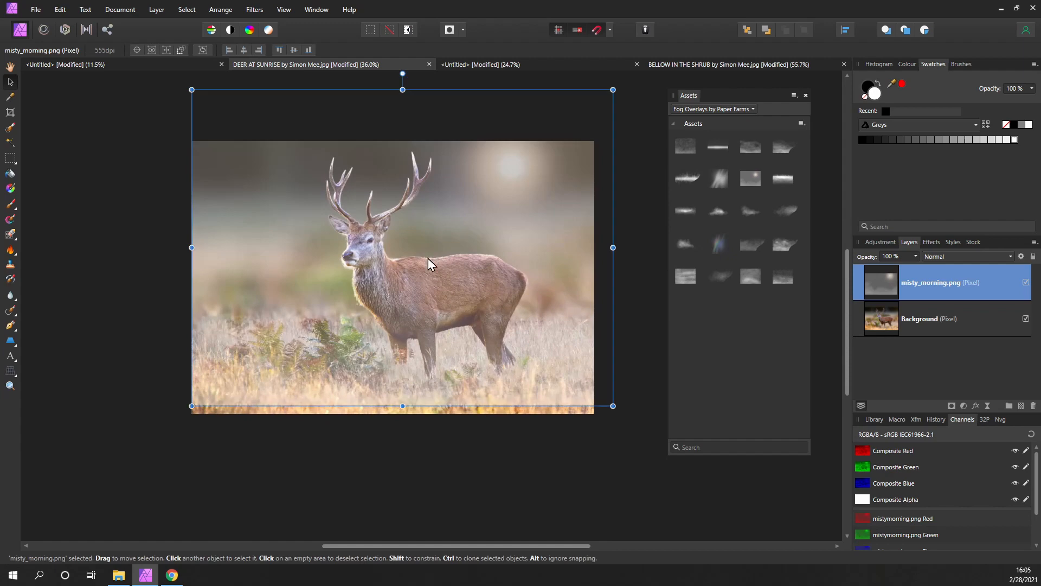
Flip the misty_morning overlay horizontally so its sun glow sits on the opposite side of the deer.
right_click(438, 255)
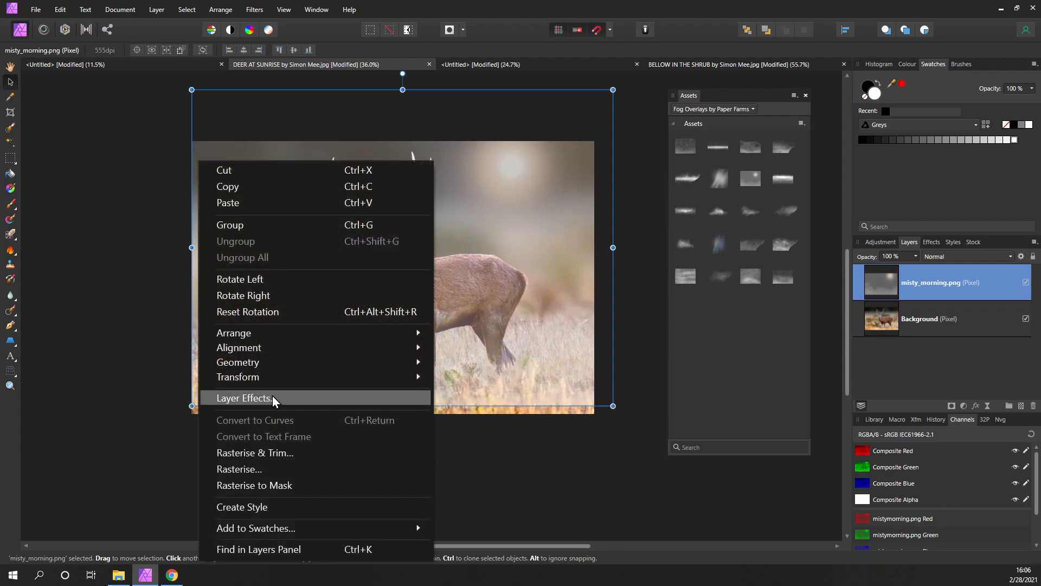
mouse_move(286, 377)
left_click(173, 401)
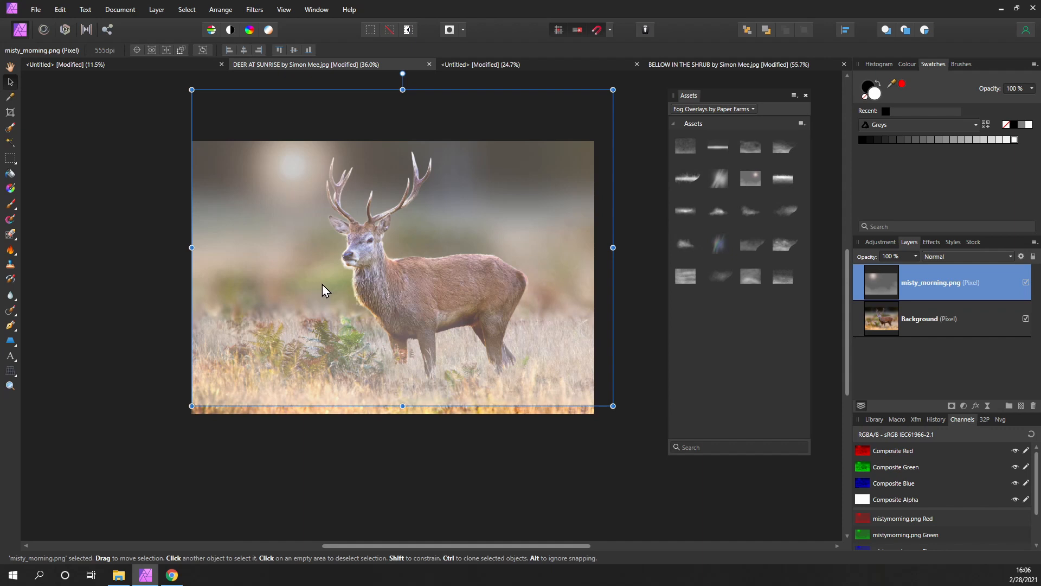
Shift the misty_morning overlay up and to the left, and enlarge it to cover the whole deer photo.
left_click_drag(322, 284, 214, 255)
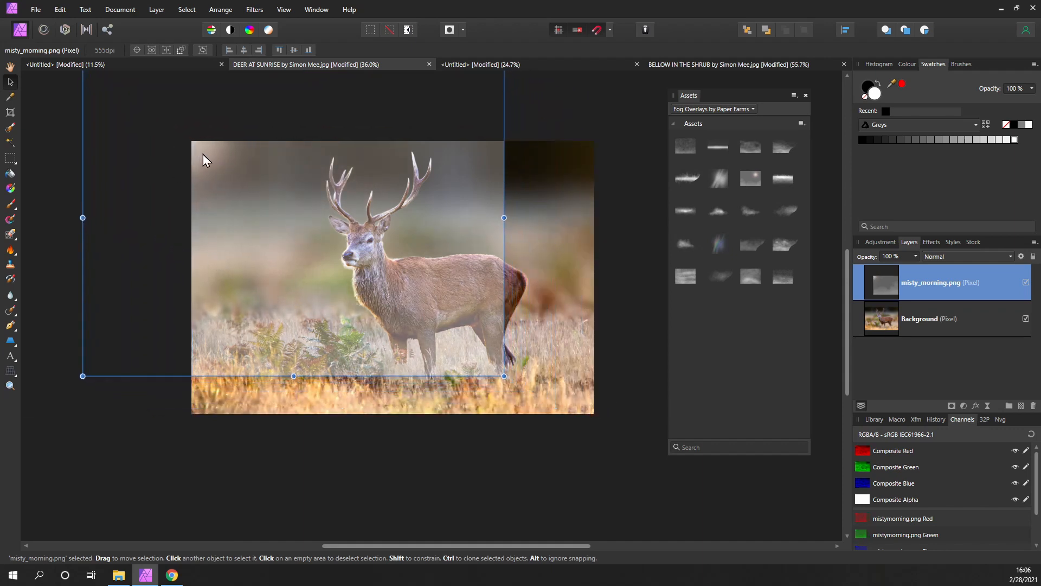
left_click_drag(504, 376, 598, 446)
left_click_drag(356, 295, 407, 272)
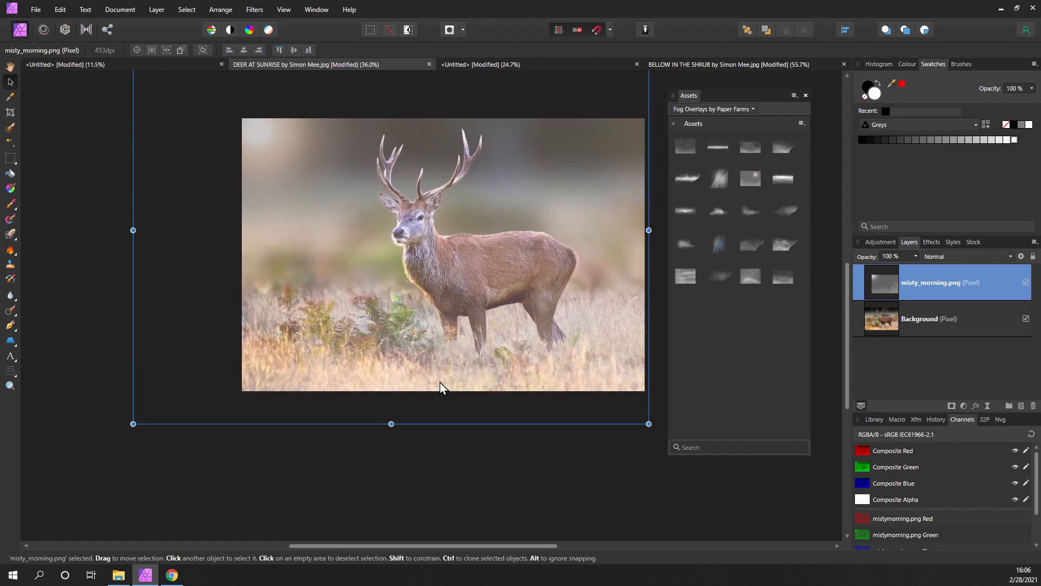
Lower the misty_morning layer's opacity to 66% and deselect it.
left_click(916, 256)
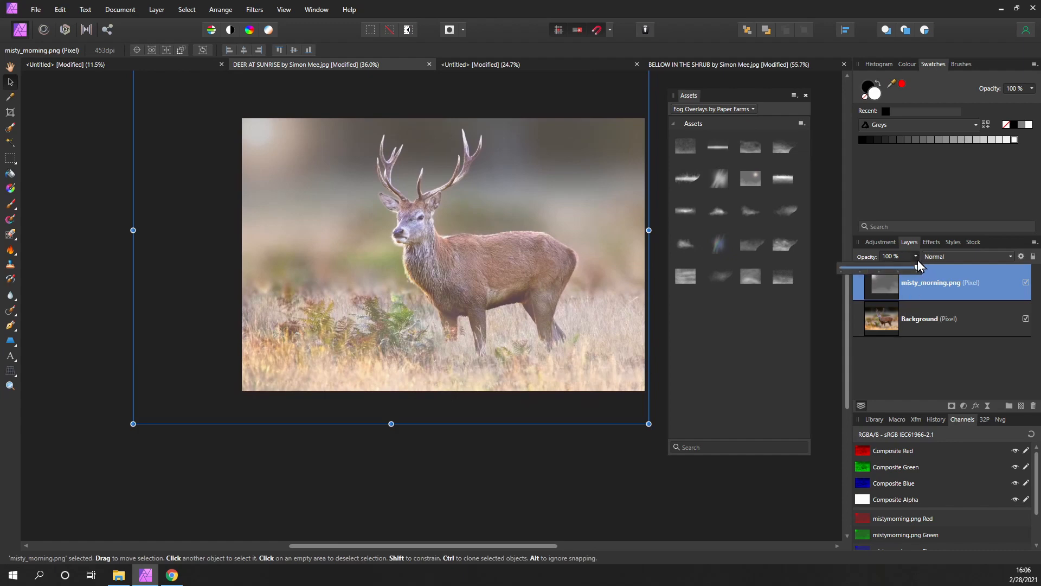
left_click_drag(919, 270, 891, 275)
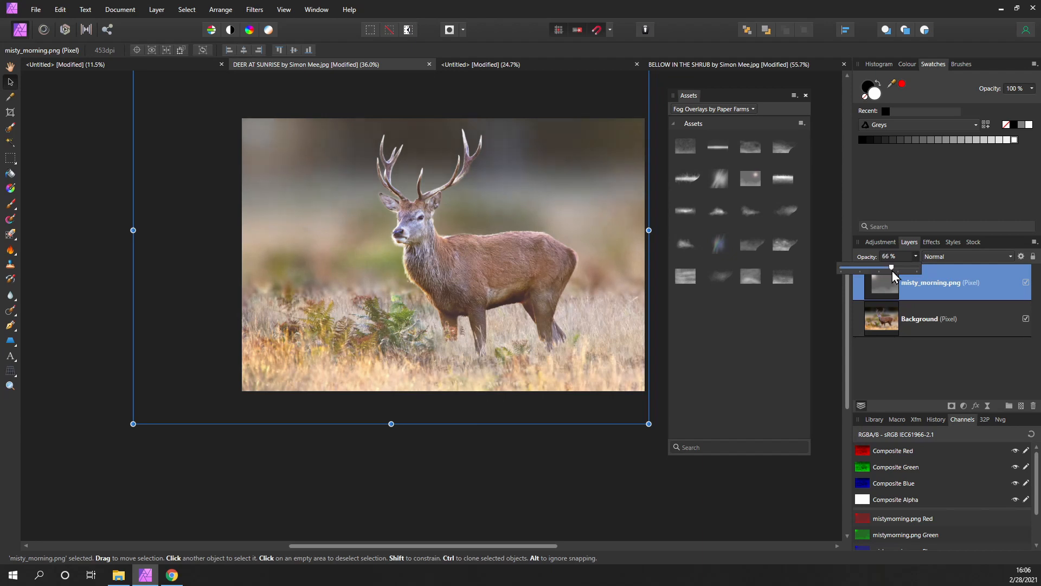
left_click(599, 491)
left_click_drag(498, 429, 456, 460)
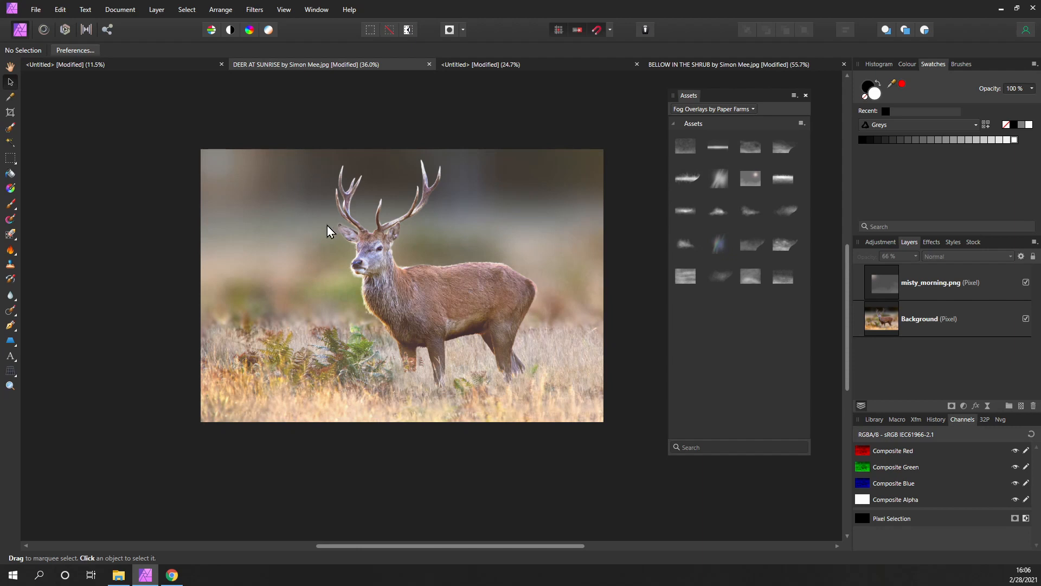
Switch to the motorcycle document and place the fogband overlay across the road below the bike.
left_click(503, 67)
left_click_drag(554, 244, 557, 221)
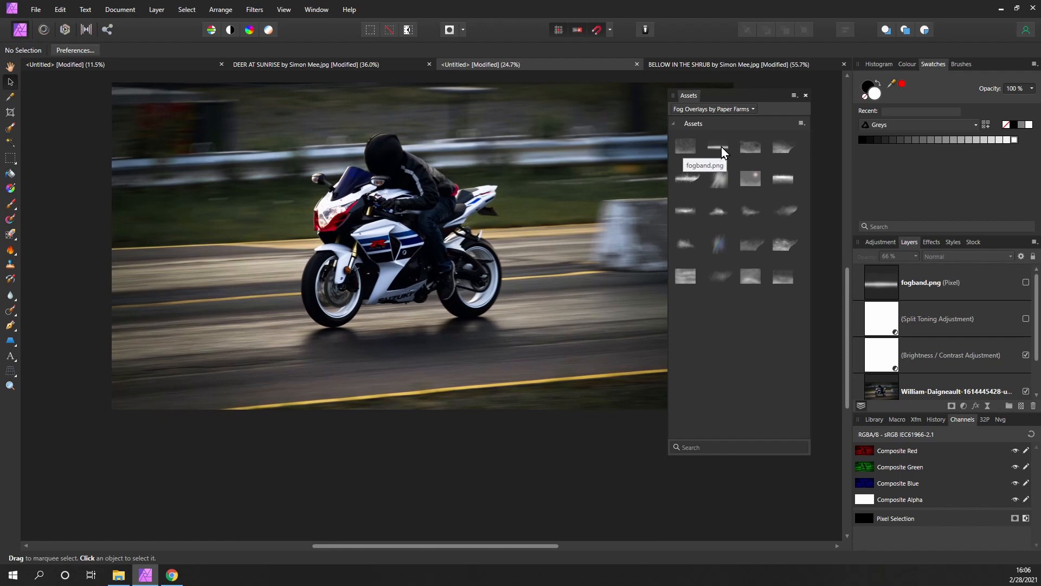
left_click_drag(723, 148, 385, 321)
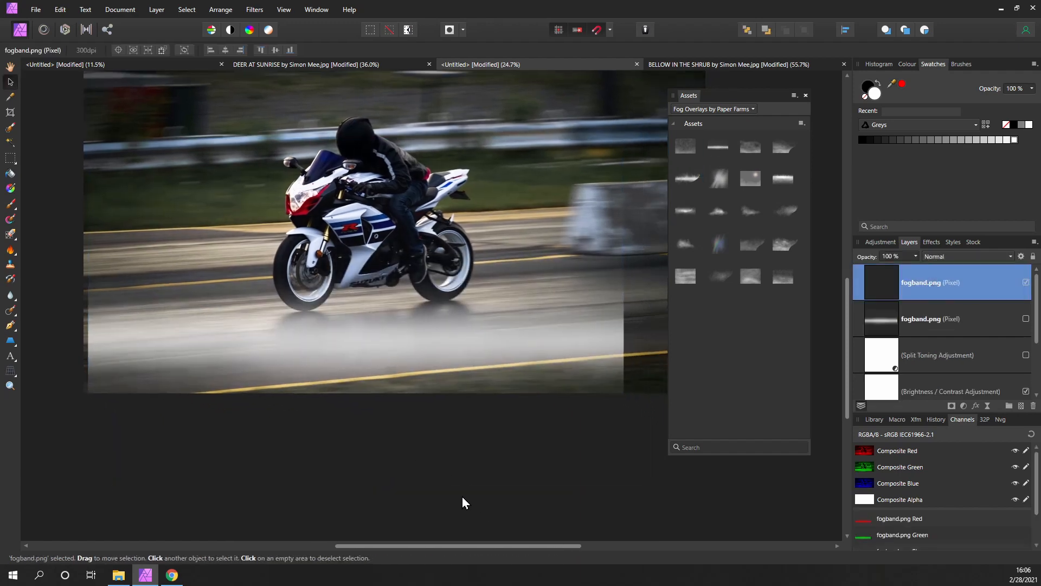
Rotate the fogband overlay slightly counter-clockwise to follow the road's slope and stretch it past both side edges of the photo.
scroll(472, 465, "down", 4)
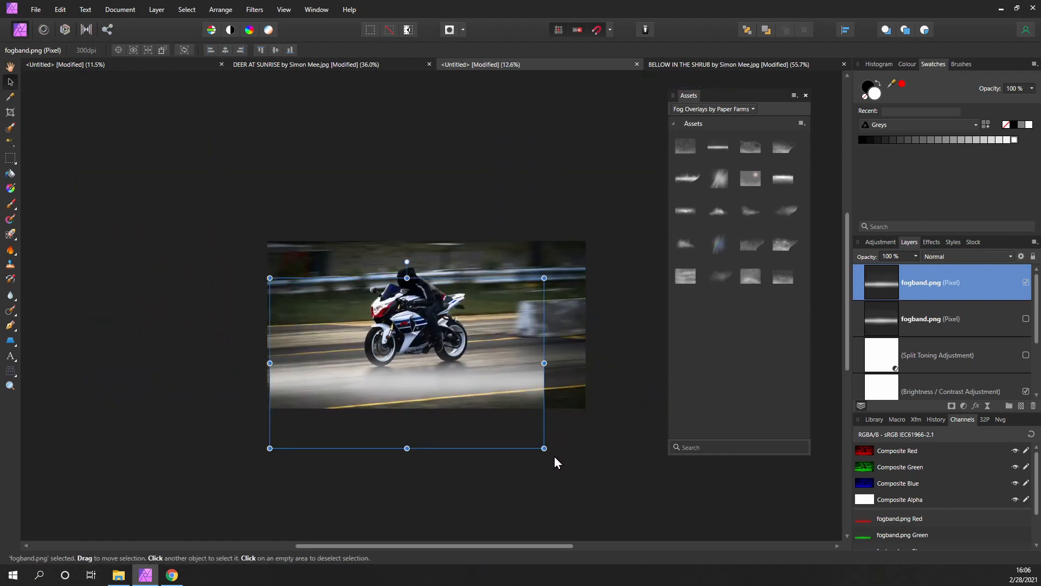
left_click_drag(552, 450, 560, 434)
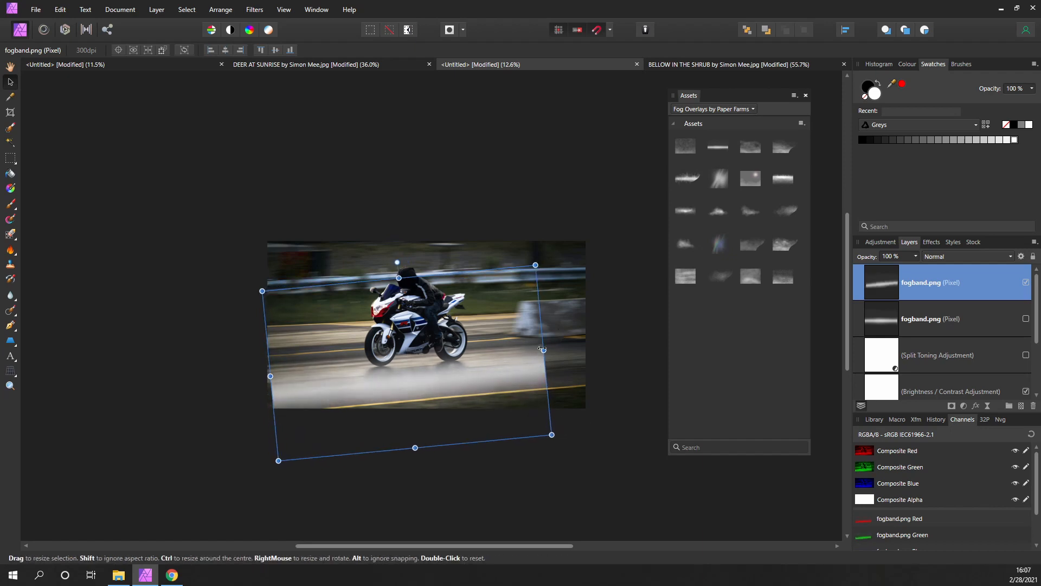
left_click_drag(542, 351, 661, 338)
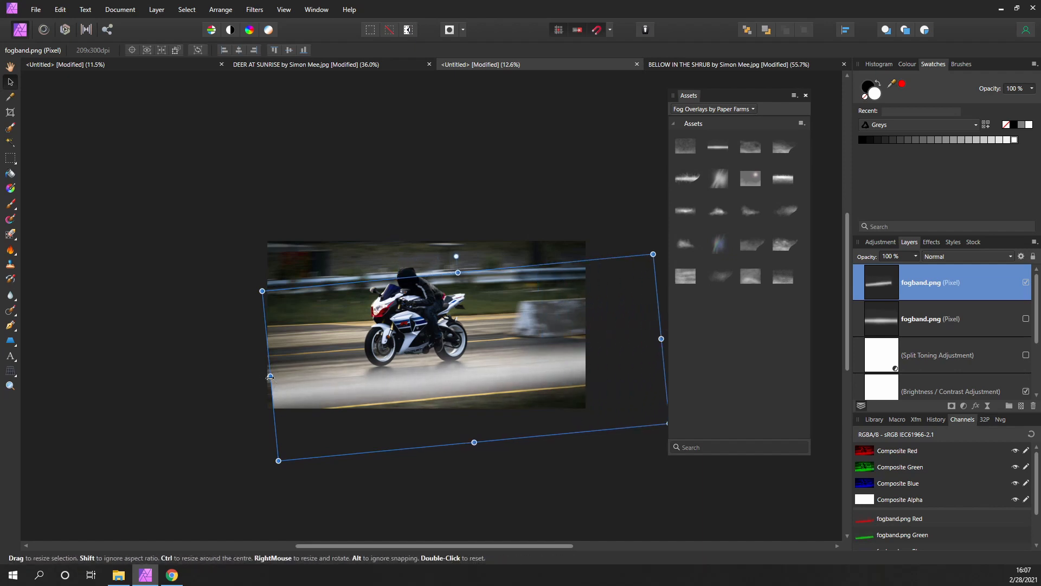
left_click_drag(270, 378, 195, 385)
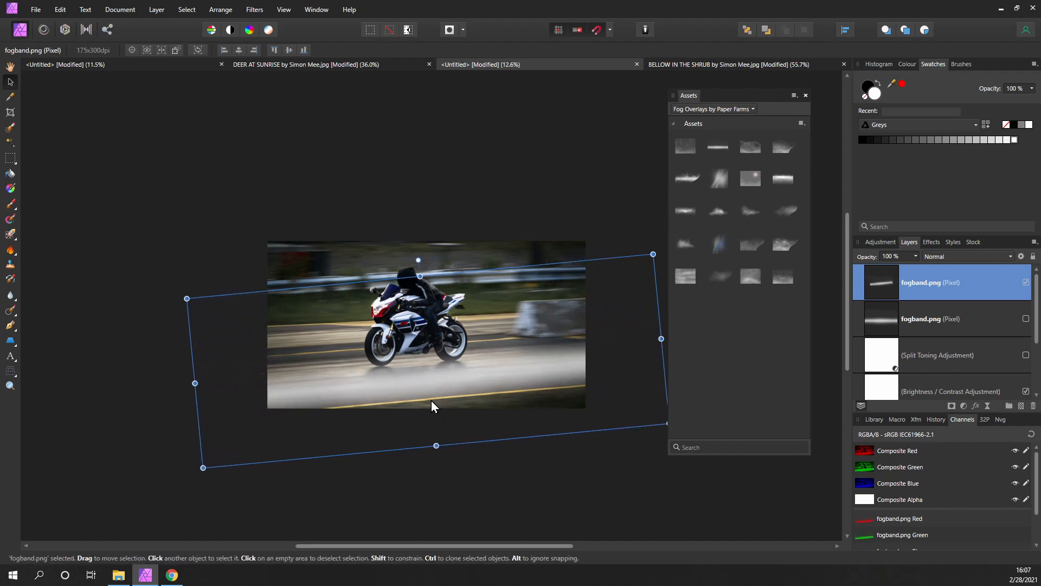
Move the fogband overlay slightly upward and stretch it taller in both directions so the fog reaches the motorcycle's wheels.
left_click_drag(431, 400, 428, 399)
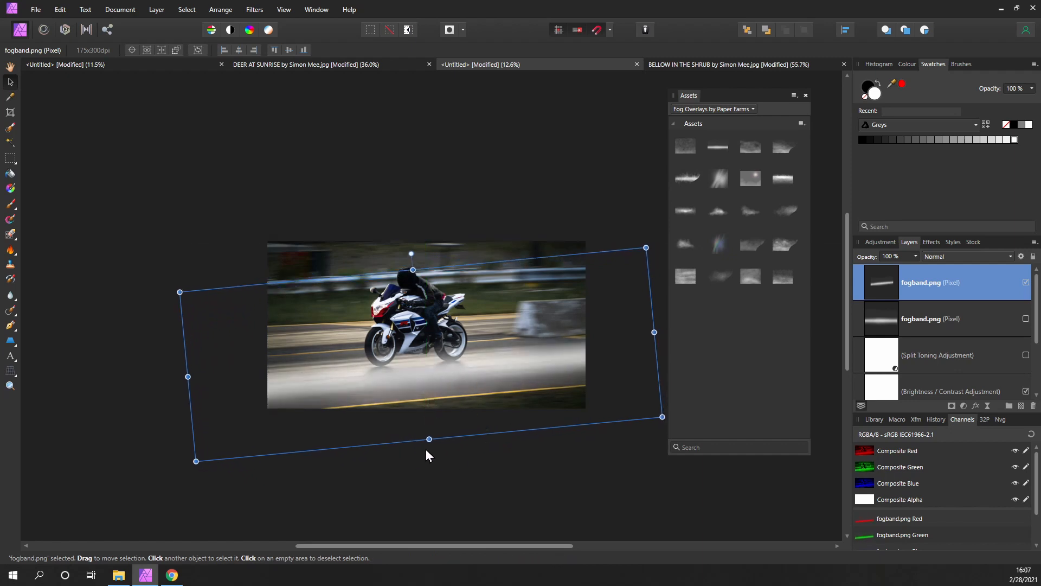
left_click_drag(429, 441, 431, 454)
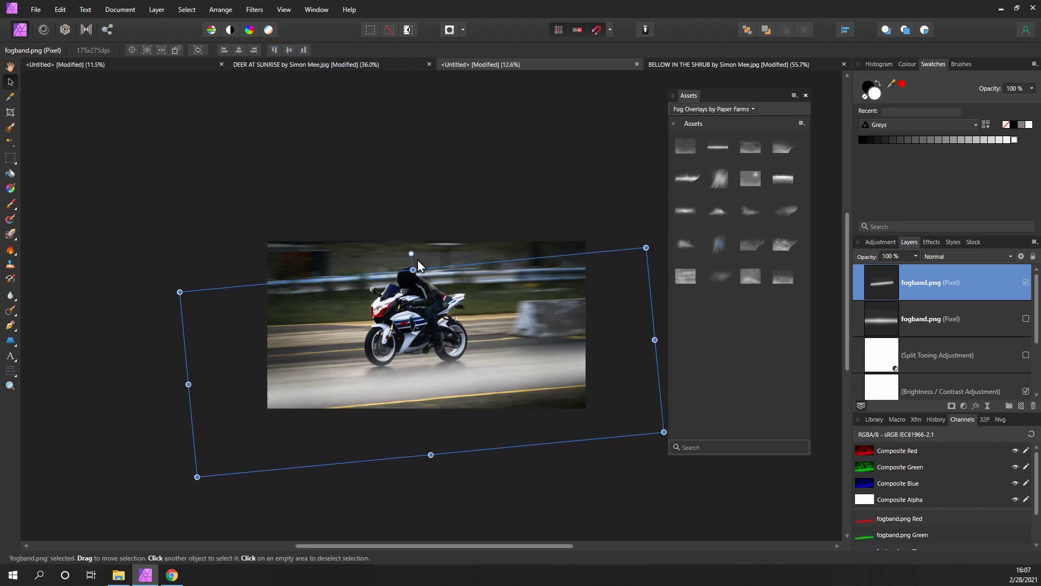
left_click_drag(412, 270, 411, 233)
left_click_drag(421, 322, 425, 321)
scroll(596, 492, "up", 3)
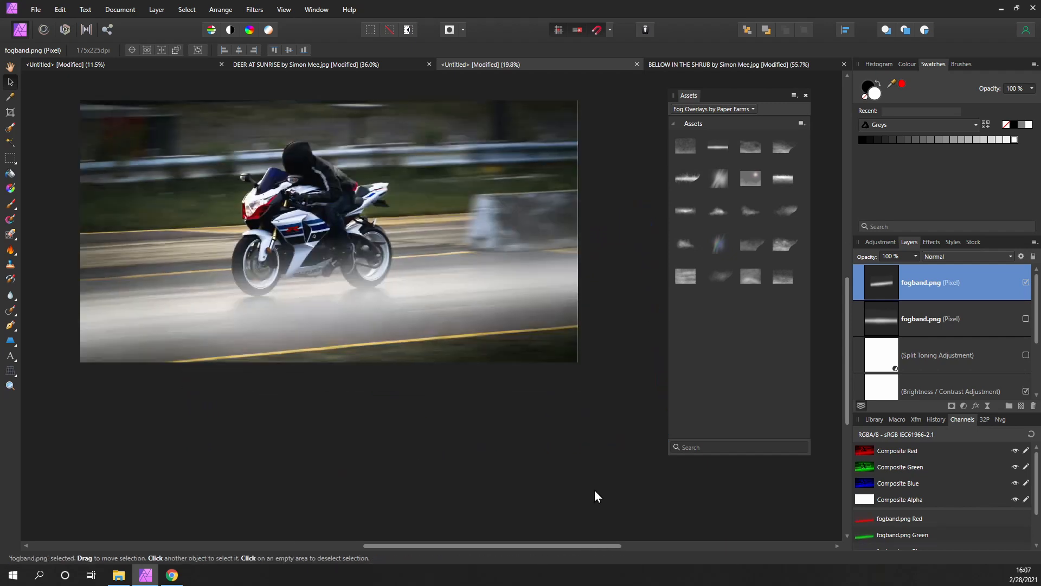
left_click(557, 476)
scroll(518, 467, "up", 2)
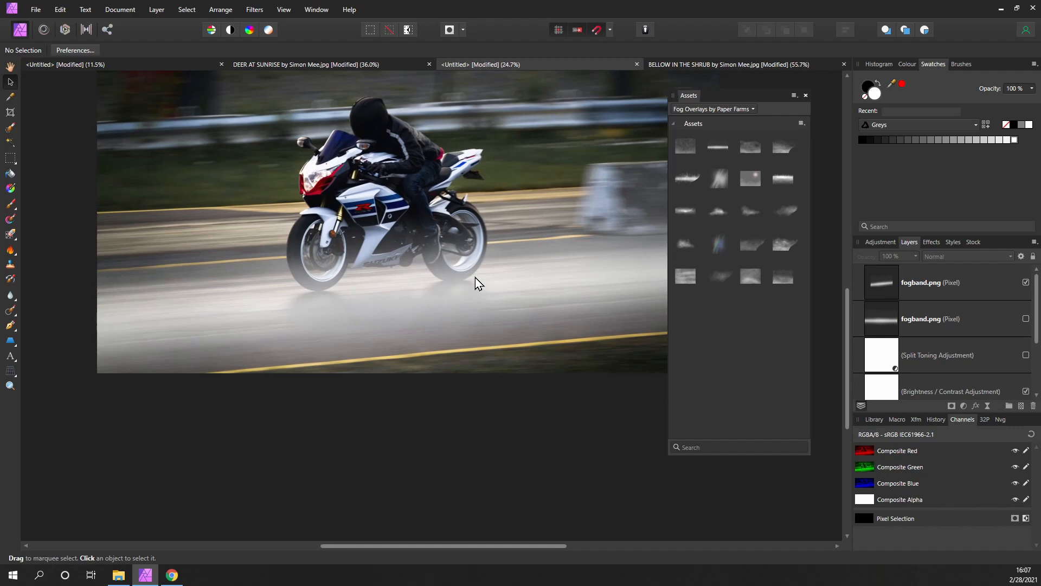
Lower the new fogband layer's opacity to 75% and deselect it.
left_click(574, 242)
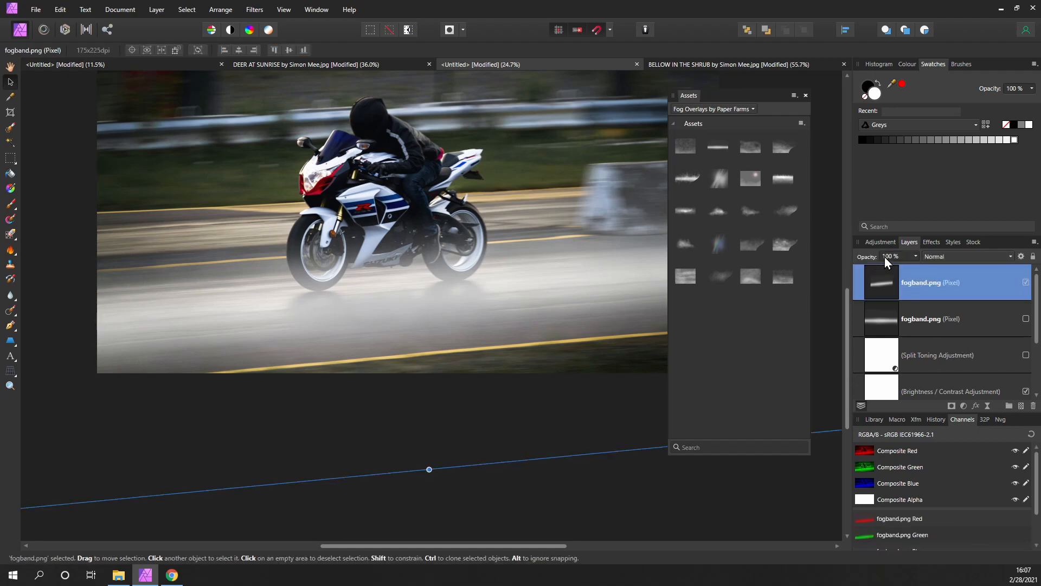
left_click(916, 256)
mouse_move(917, 268)
left_mouse_down()
mouse_move(851, 272)
mouse_move(933, 271)
mouse_move(897, 273)
left_mouse_up()
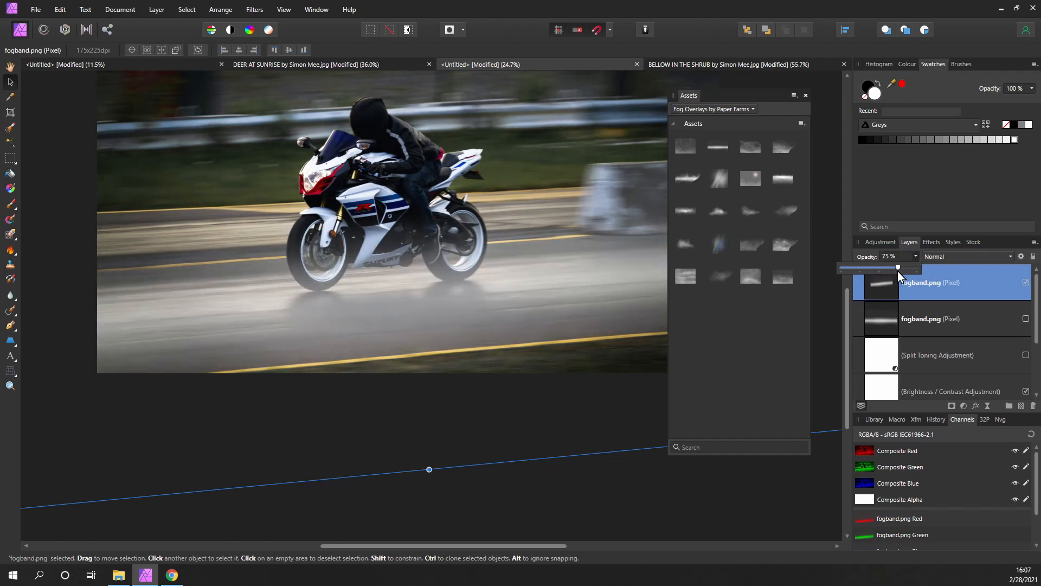
left_click(626, 484)
scroll(513, 456, "down", 1)
left_click_drag(513, 457, 458, 444)
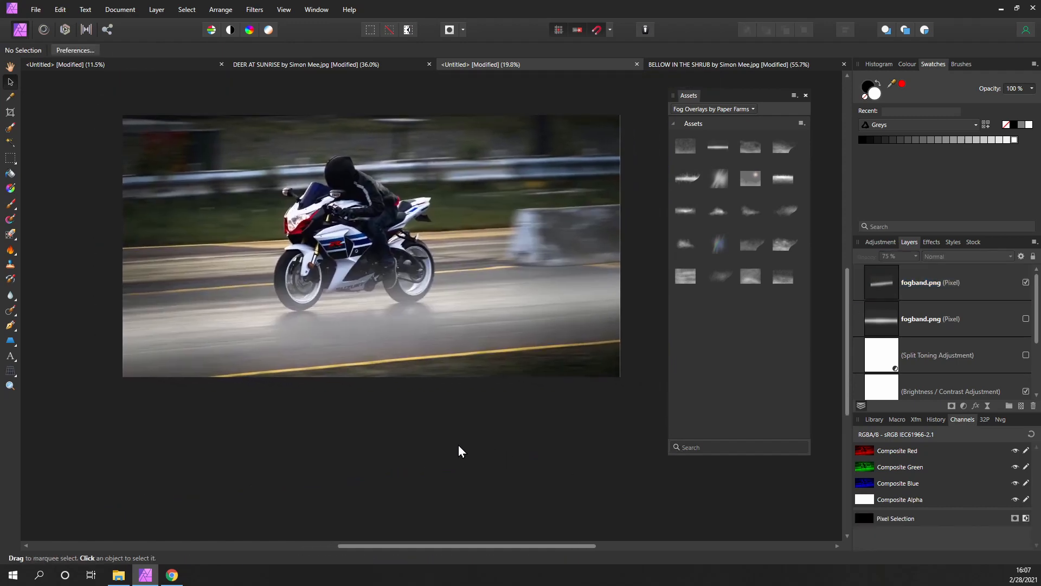
Switch to the BELLOW IN THE SHRUB document and toggle the plume4 layer's visibility to compare the stag with and without breath.
left_click(727, 64)
left_click_drag(588, 327, 543, 321)
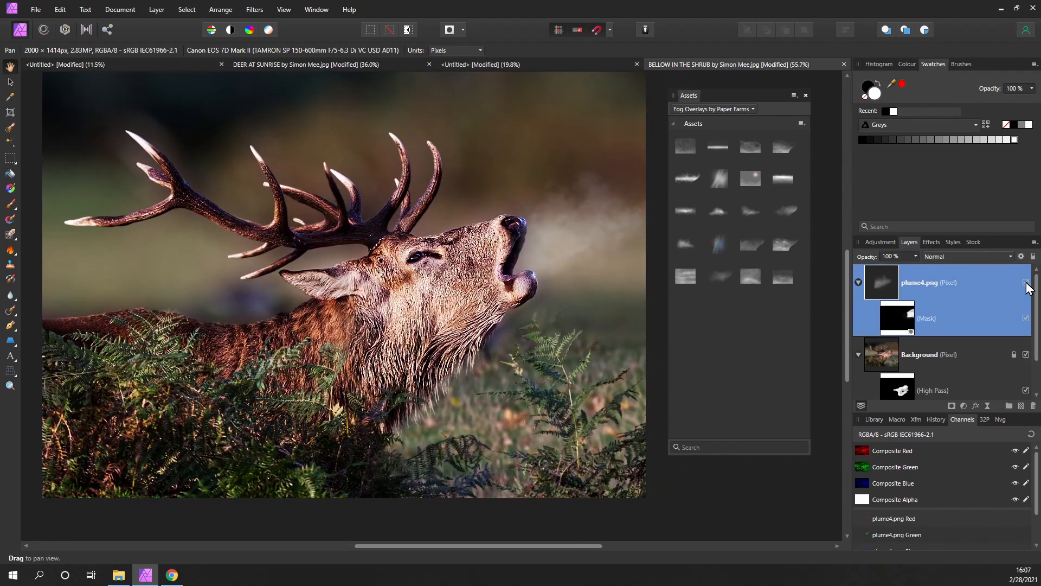
left_click(1026, 283)
left_click(1025, 282)
left_click(1026, 283)
left_click(1026, 282)
Delete the existing plume4 layer with its mask and place a fresh plume4 overlay over the bellowing stag.
right_click(921, 285)
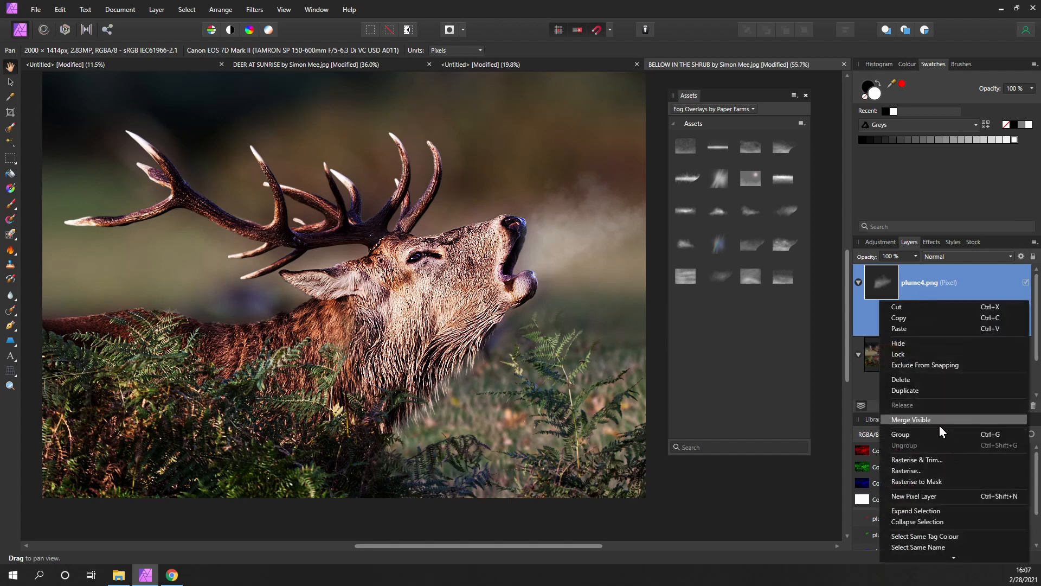
left_click(916, 382)
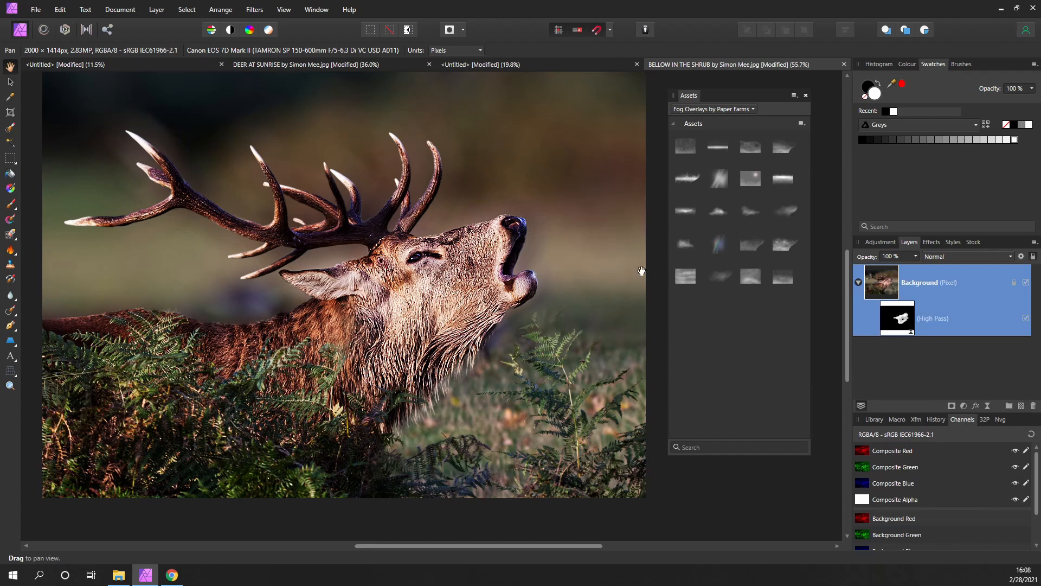
left_click_drag(684, 243, 481, 273)
scroll(482, 273, "down", 3)
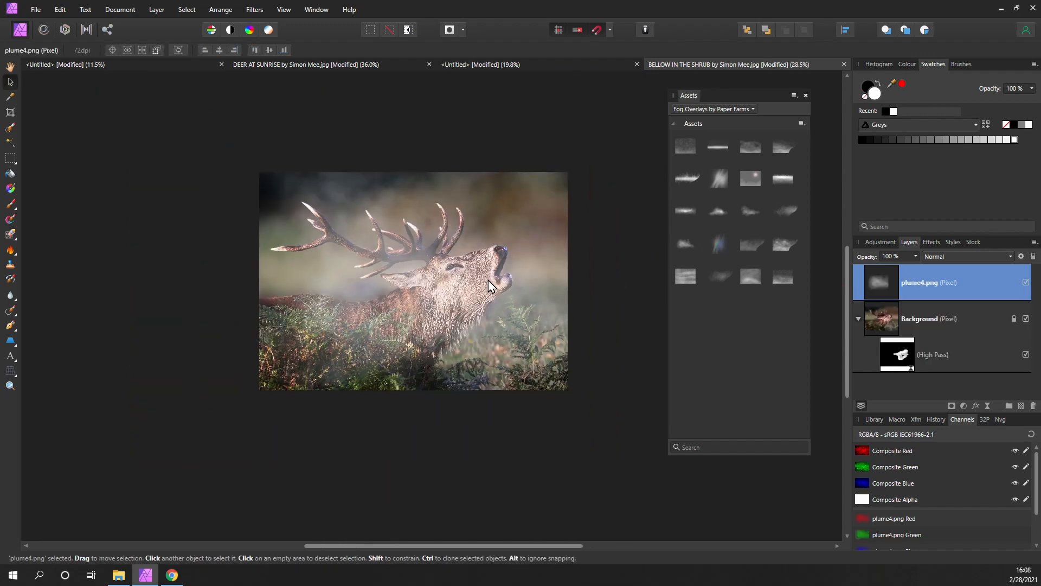
scroll(468, 297, "down", 3)
scroll(469, 304, "down", 1)
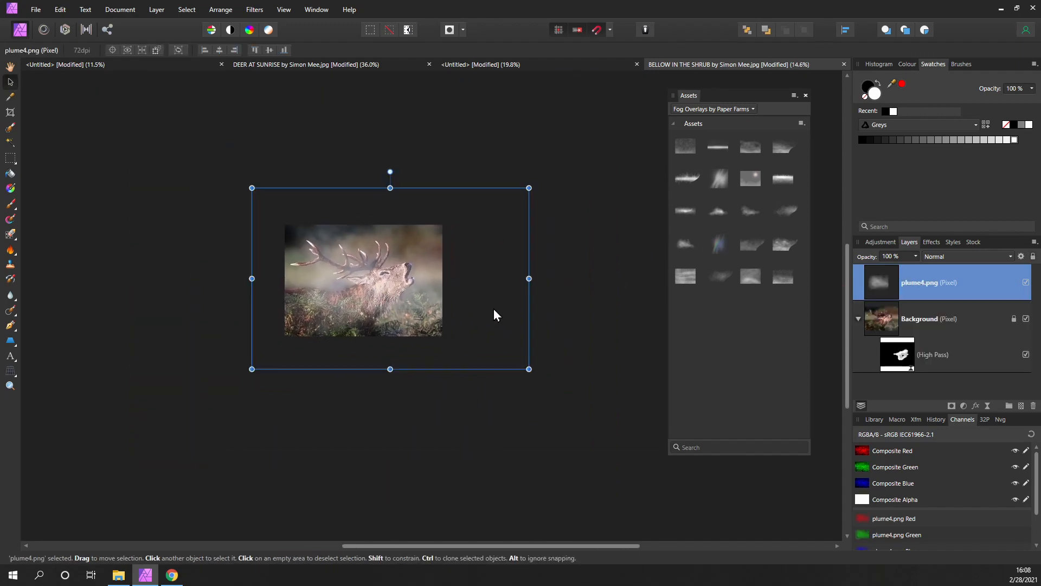
Shrink the plume4 overlay to the area around the stag's muzzle and rotate it clockwise to a steep slant.
left_click_drag(529, 370, 418, 261)
scroll(366, 261, "up", 6)
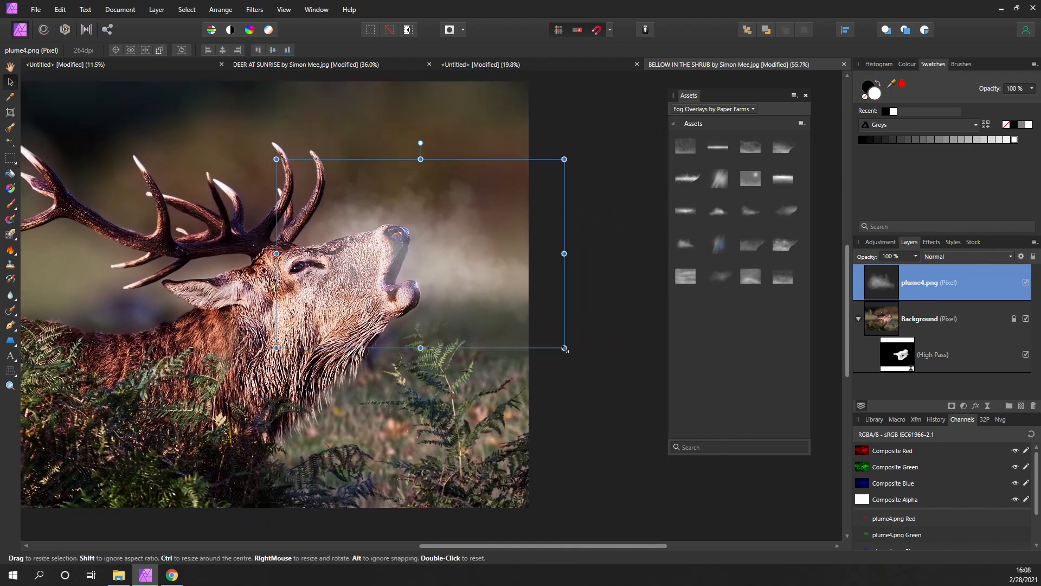
left_click_drag(568, 353, 589, 325)
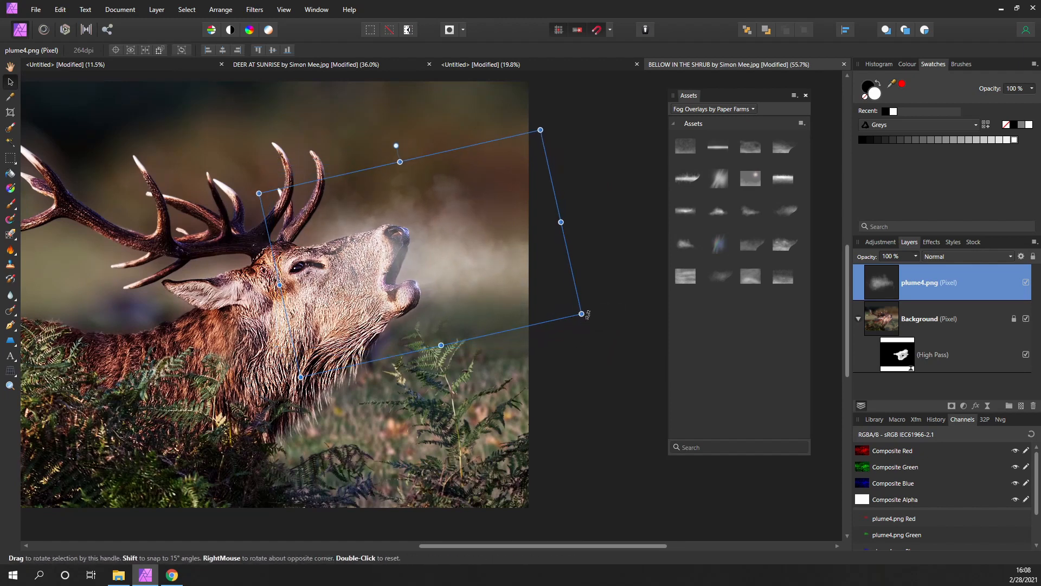
left_click_drag(589, 310, 421, 429)
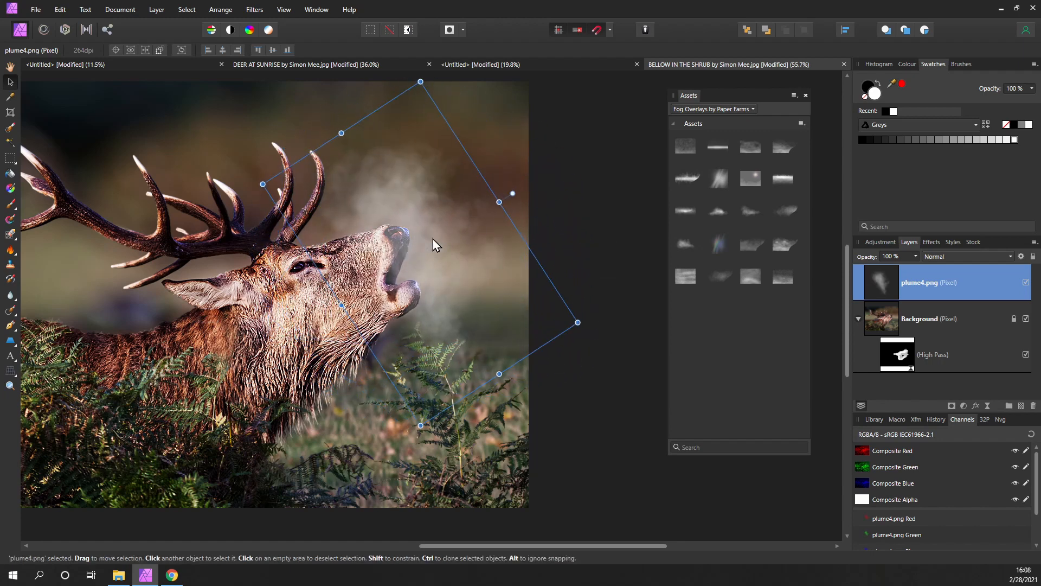
Move the plume4 overlay in front of the muzzle and rotate it further clockwise so the plume rises away from the mouth.
left_click_drag(432, 239, 401, 265)
left_click_drag(455, 243, 464, 236)
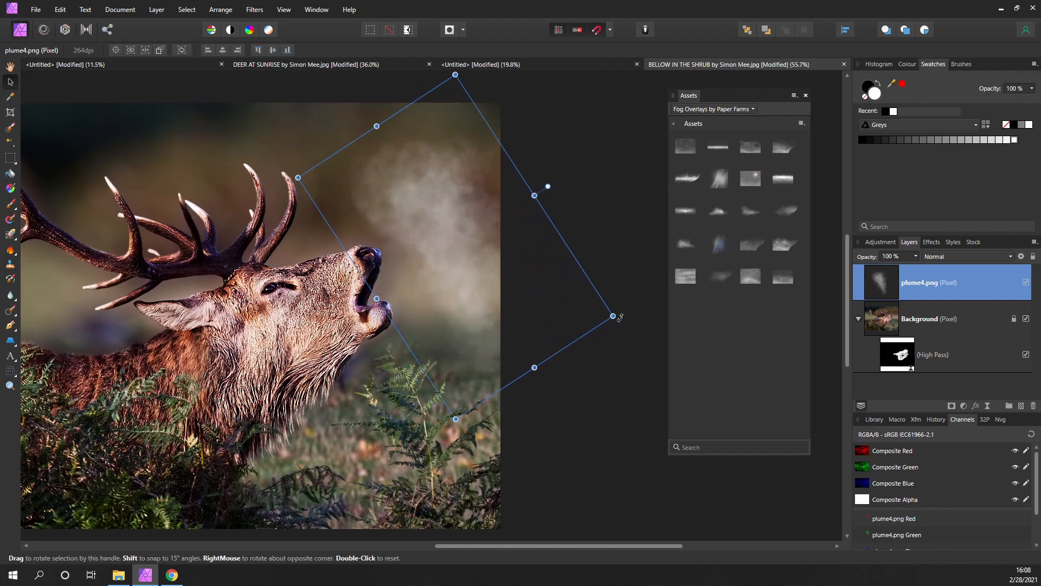
left_click_drag(617, 315, 413, 415)
mouse_move(476, 316)
left_mouse_down()
mouse_move(461, 322)
mouse_move(481, 329)
left_mouse_up()
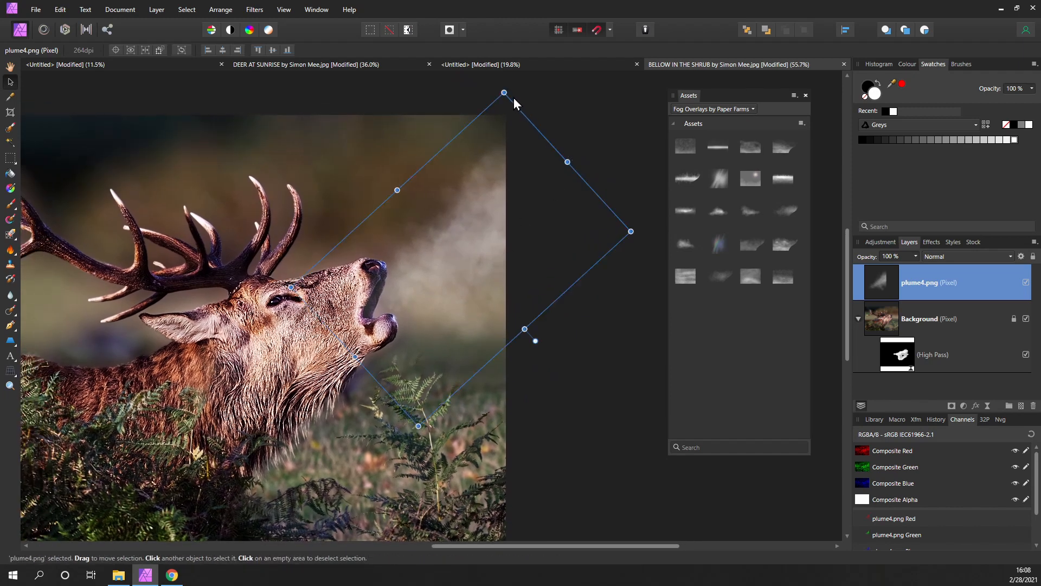
Shrink the plume4 overlay further and position its narrow end at the stag's open mouth.
left_click_drag(504, 93, 475, 236)
left_click_drag(439, 361, 423, 316)
left_click_drag(609, 332, 714, 240)
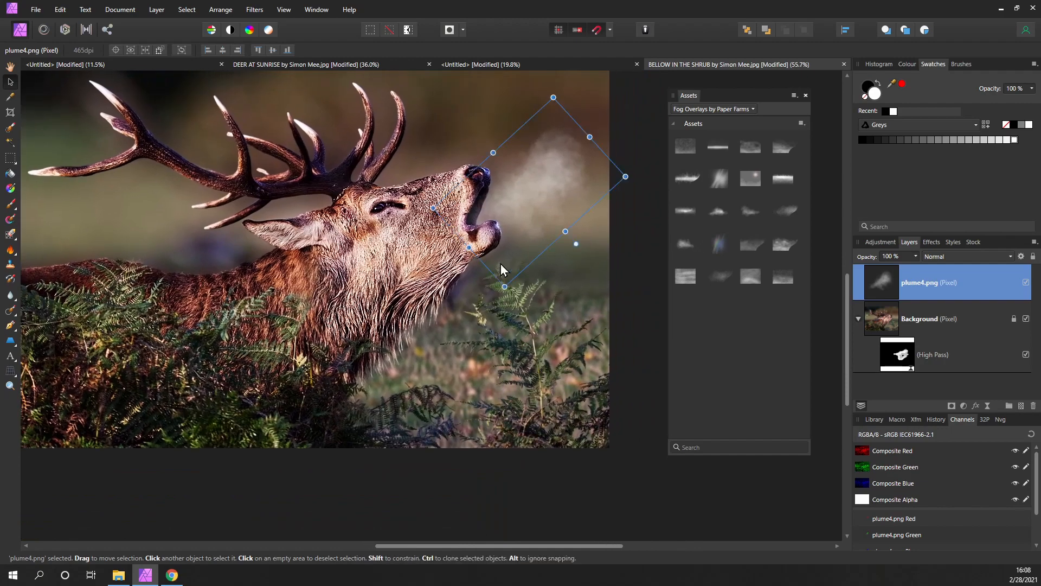
scroll(500, 264, "up", 4)
left_click_drag(541, 262, 509, 306)
scroll(509, 305, "down", 2)
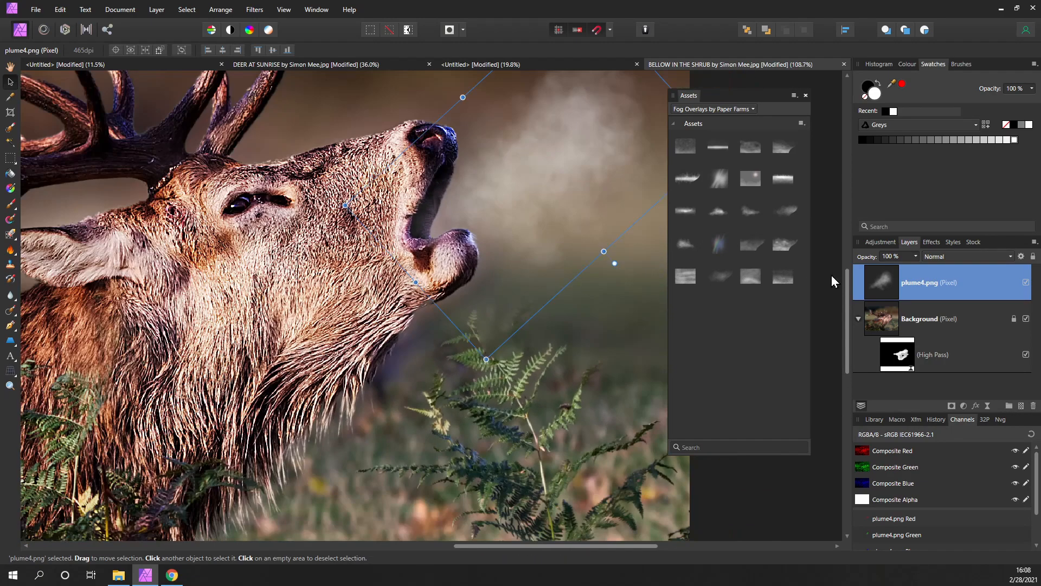
Add a mask to the plume4 layer and reduce the Paint Brush width to 197.4 px.
left_click(951, 405)
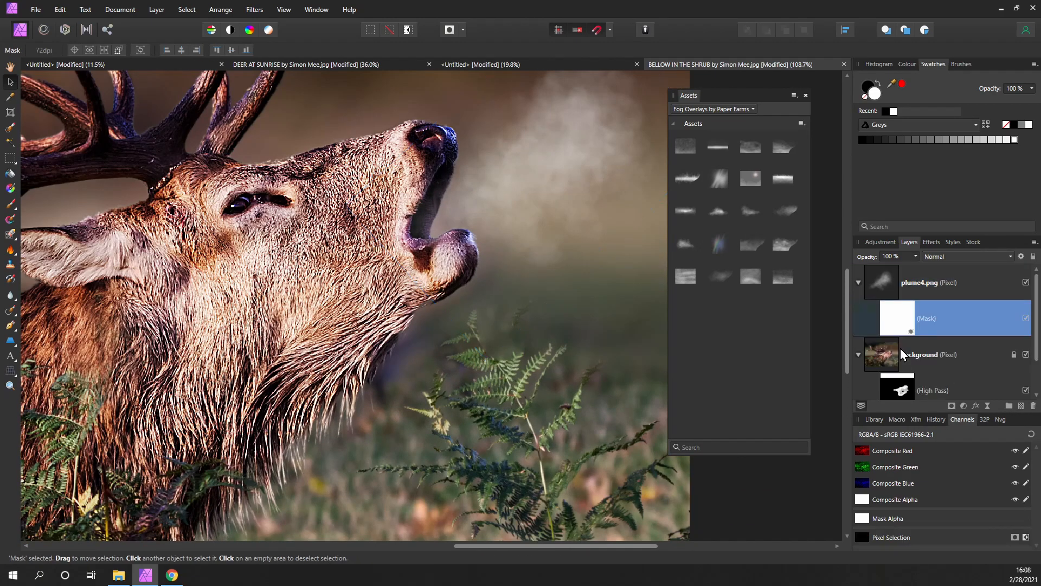
left_click(11, 204)
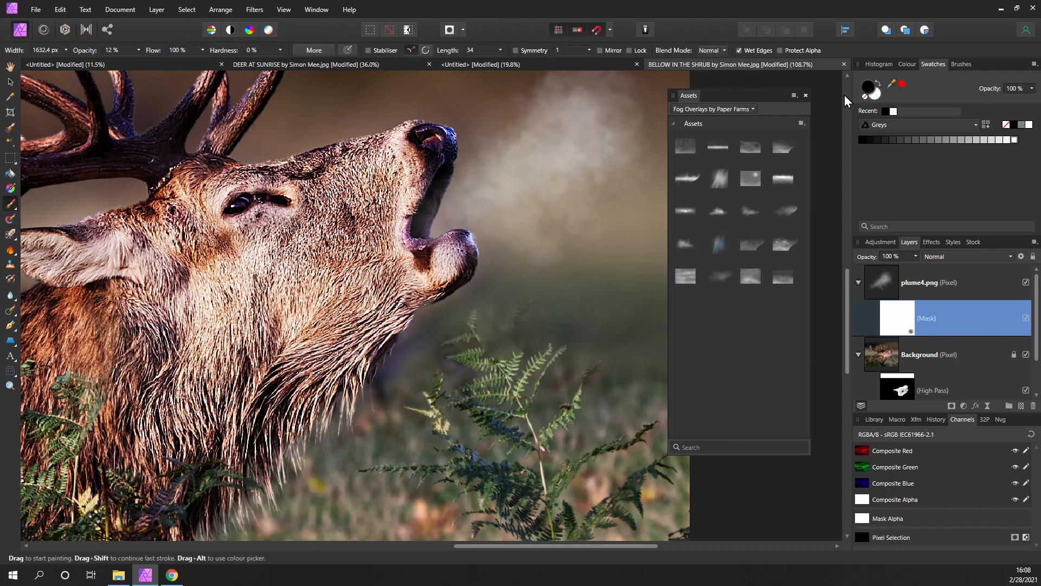
key("bracketleft")
key("bracketleft")
key("bracketleft")
key("bracketleft")
key("bracketleft")
key("bracketleft")
key("bracketleft")
key("bracketleft")
key("bracketleft")
key("bracketleft")
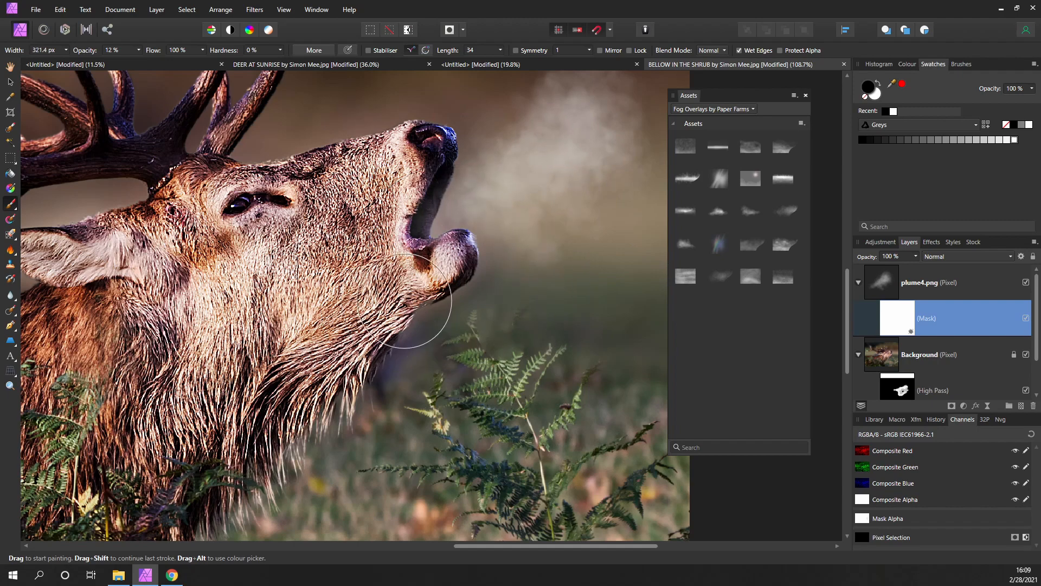
key("bracketleft")
key("bracketleft")
key("bracketleft")
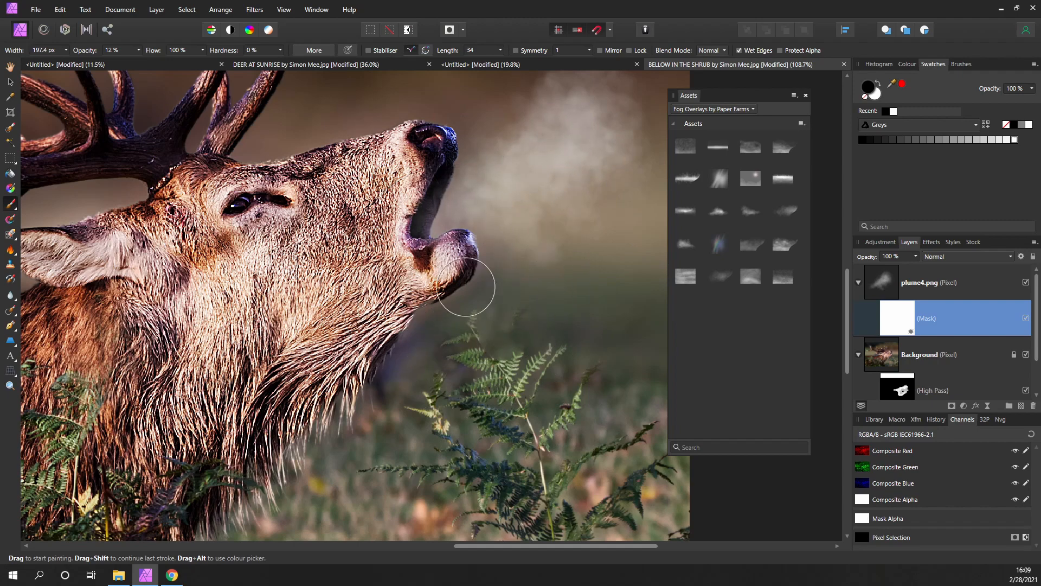
Paint black at 12% opacity on the plume4 mask to soften the breath around the stag's open mouth.
scroll(461, 268, "up", 1)
left_click_drag(373, 172, 376, 247)
mouse_move(328, 274)
left_mouse_down()
mouse_move(404, 255)
mouse_move(315, 233)
mouse_move(344, 154)
mouse_move(382, 129)
mouse_move(325, 244)
mouse_move(388, 130)
mouse_move(369, 157)
mouse_move(352, 240)
left_mouse_up()
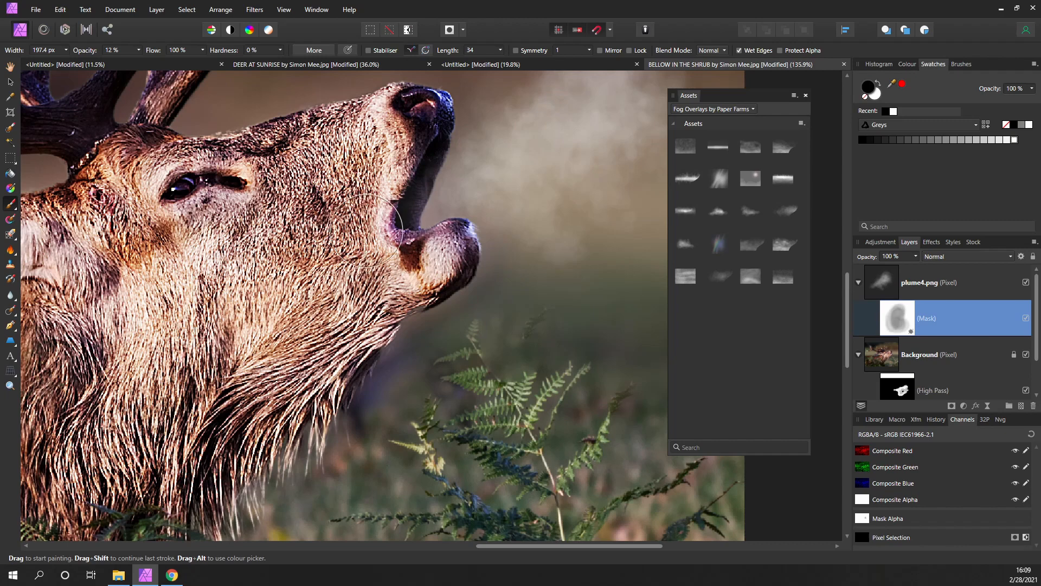
scroll(488, 243, "down", 5)
scroll(488, 243, "down", 2)
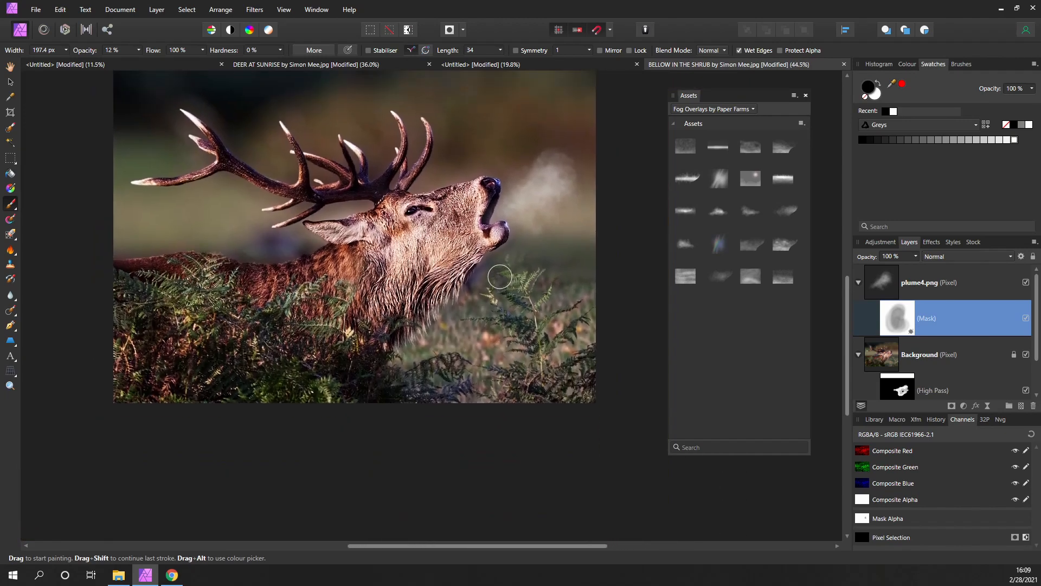
left_click_drag(502, 276, 501, 314)
left_click_drag(410, 314, 422, 288)
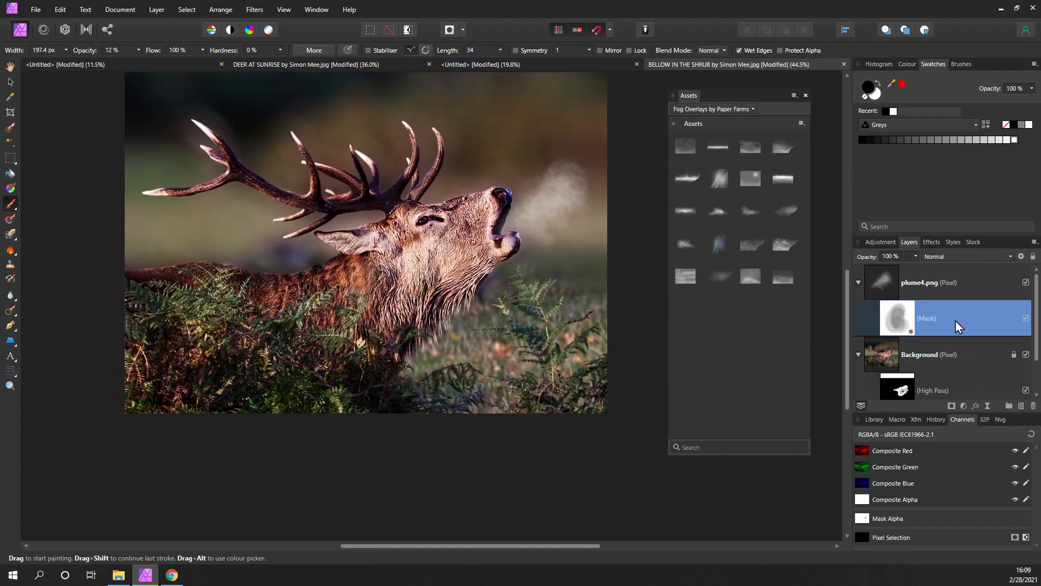
Add a Vibrance adjustment above the Background layer with Vibrance at -17% and Saturation at -48%.
left_click(967, 356)
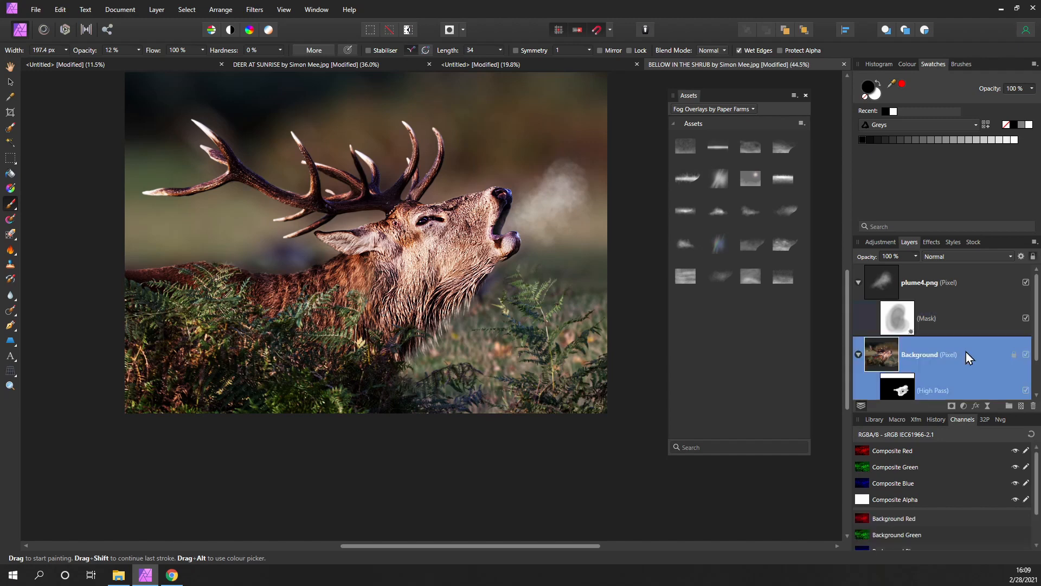
left_click(964, 405)
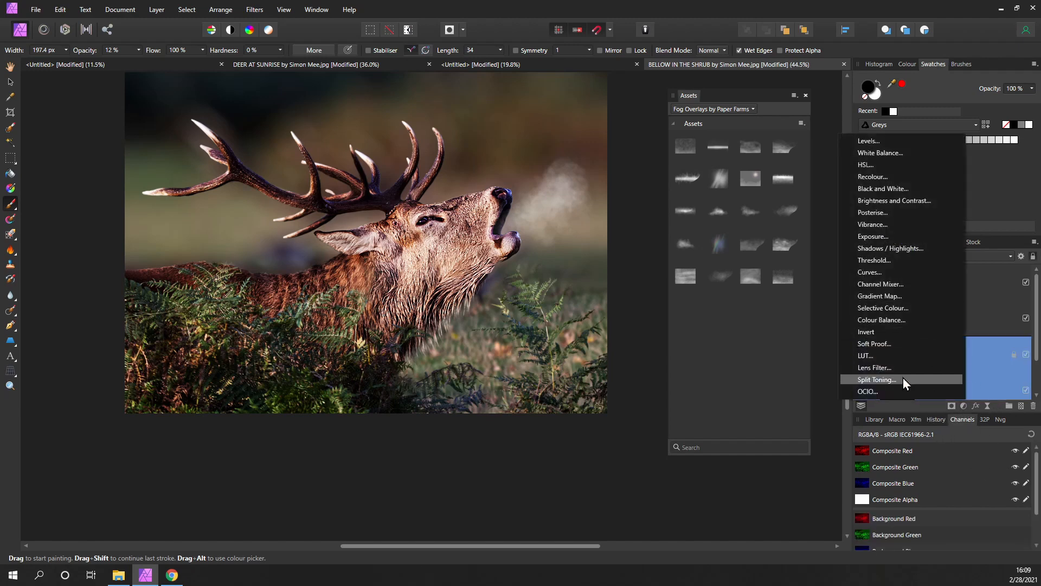
left_click(902, 227)
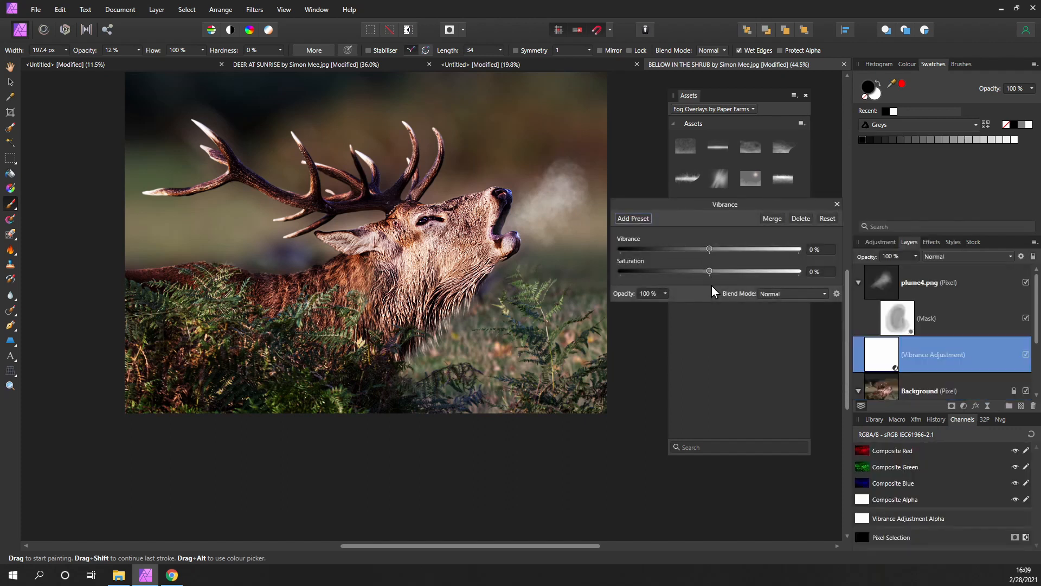
left_click_drag(710, 275, 692, 250)
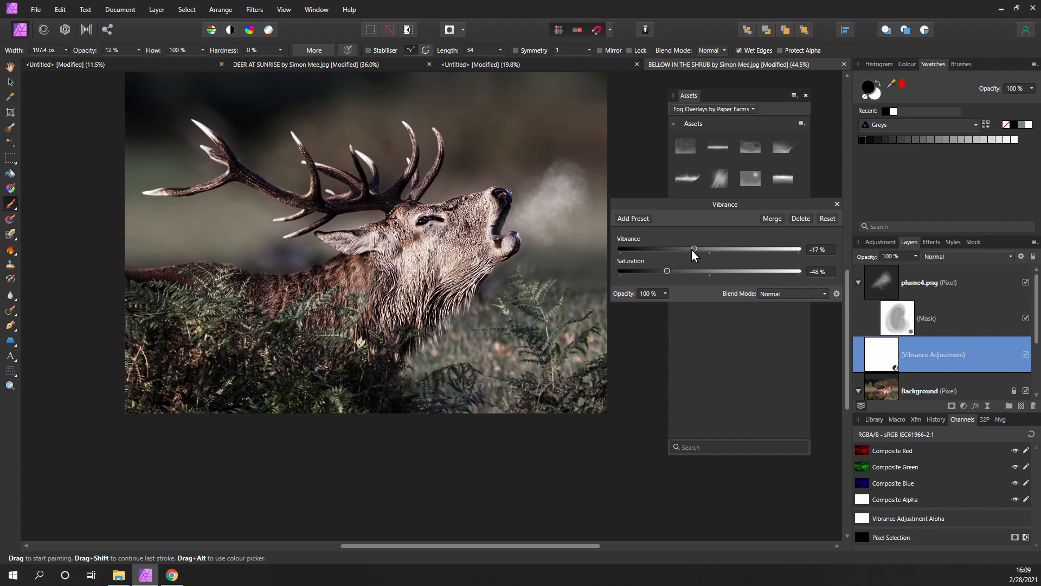
left_click(836, 205)
left_click_drag(501, 338, 481, 346)
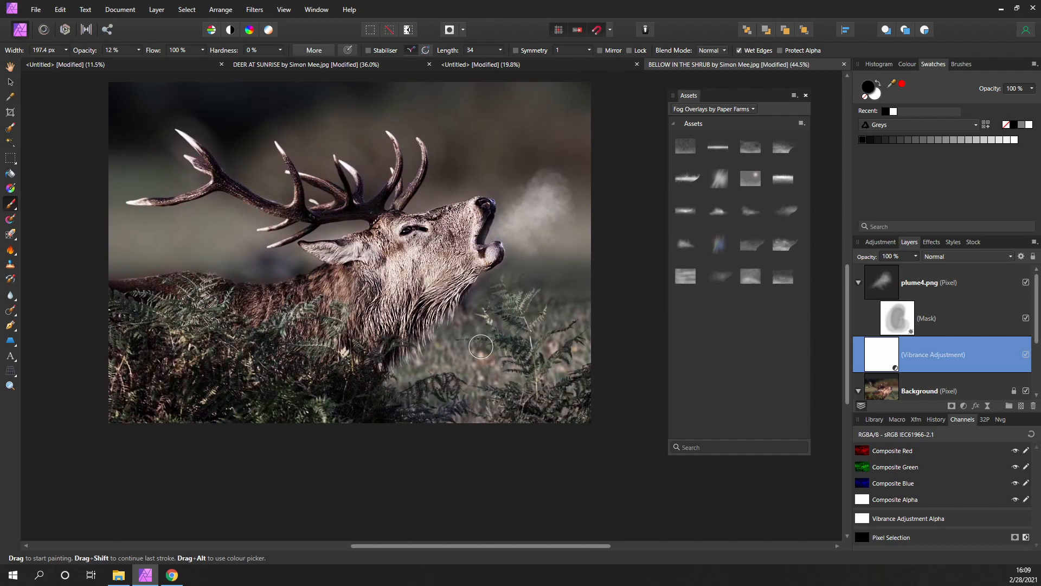
left_click_drag(454, 280, 480, 309)
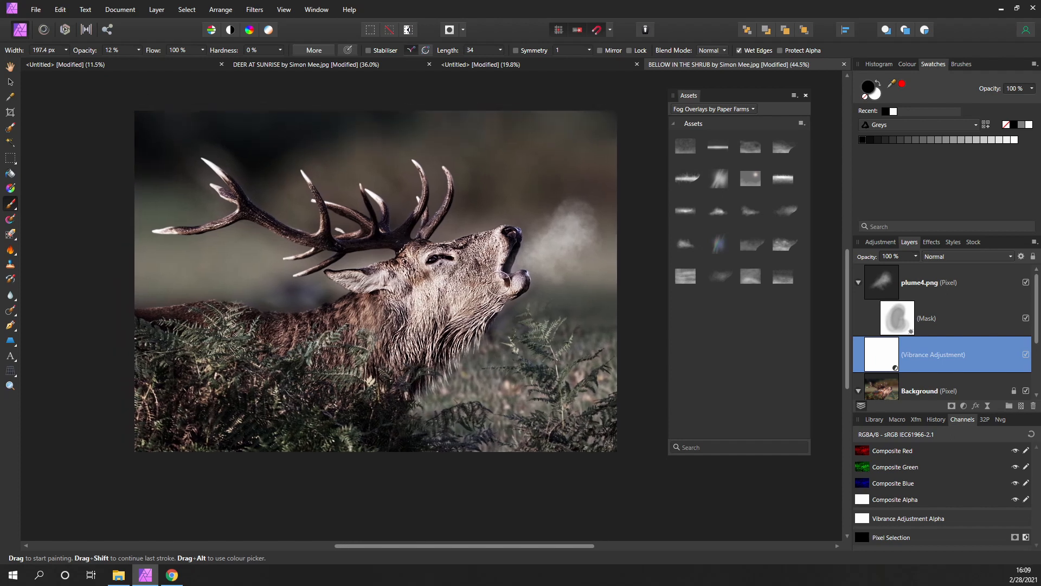